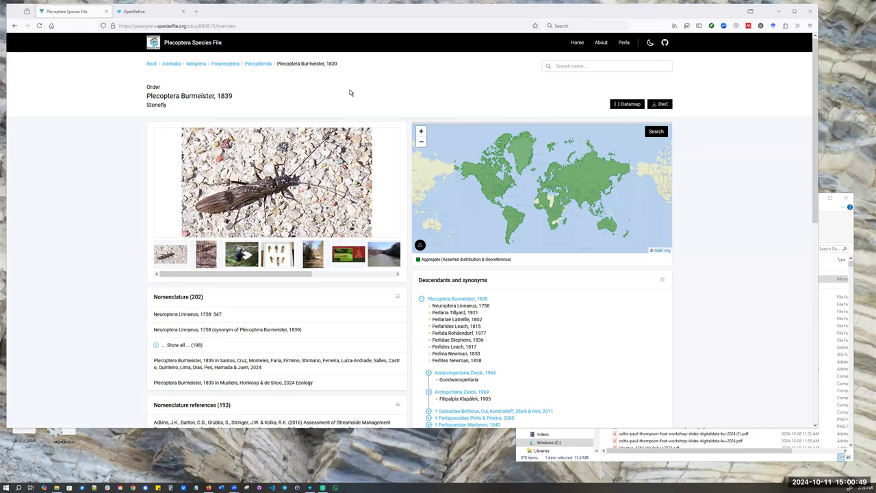
Return to the Plecoptera Species File overview page and enlarge its content.
left_click(144, 12)
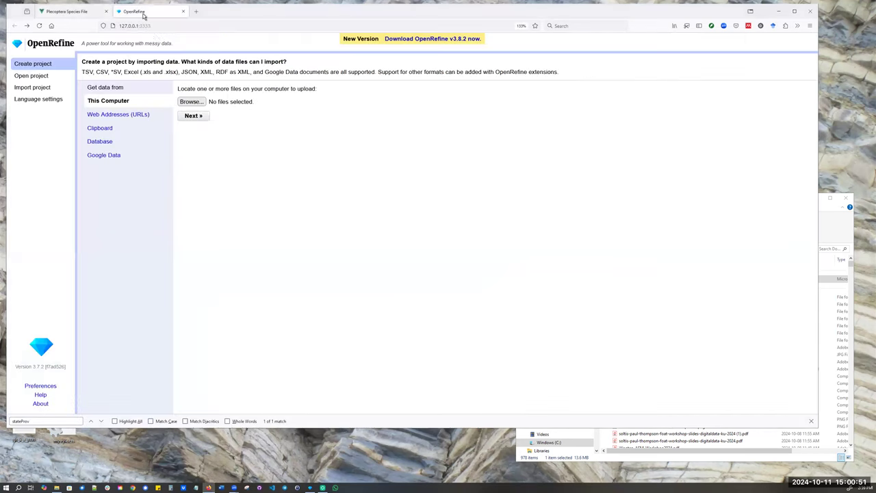
left_click(62, 13)
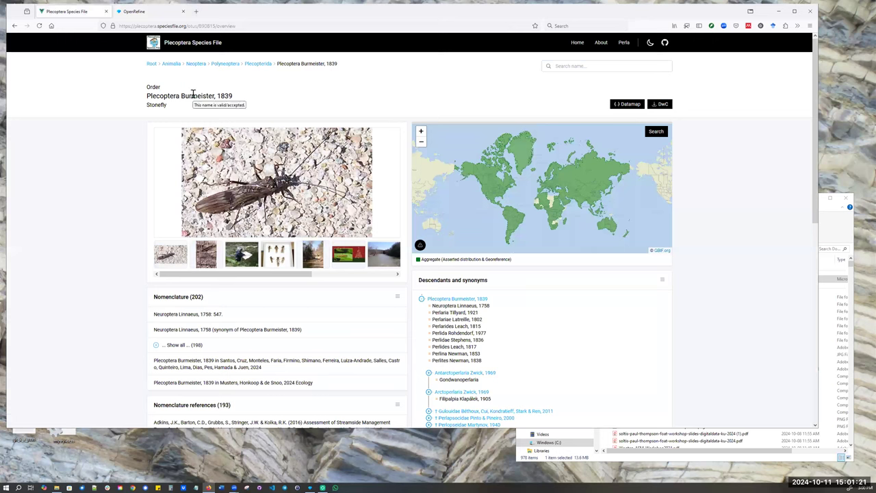
left_click(146, 12)
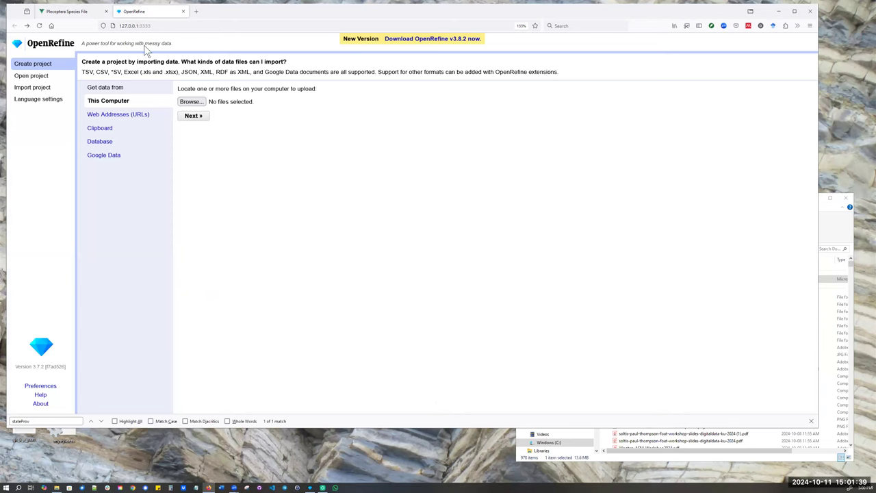
left_click(77, 15)
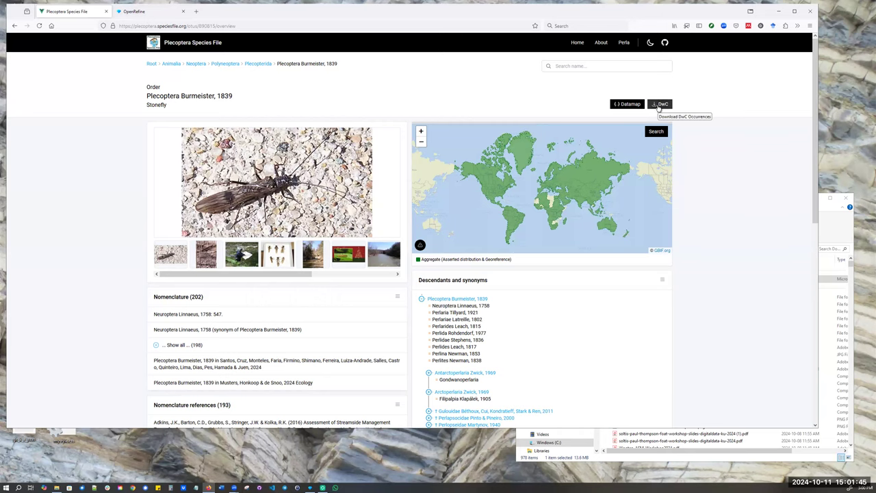
key("ctrl+plus")
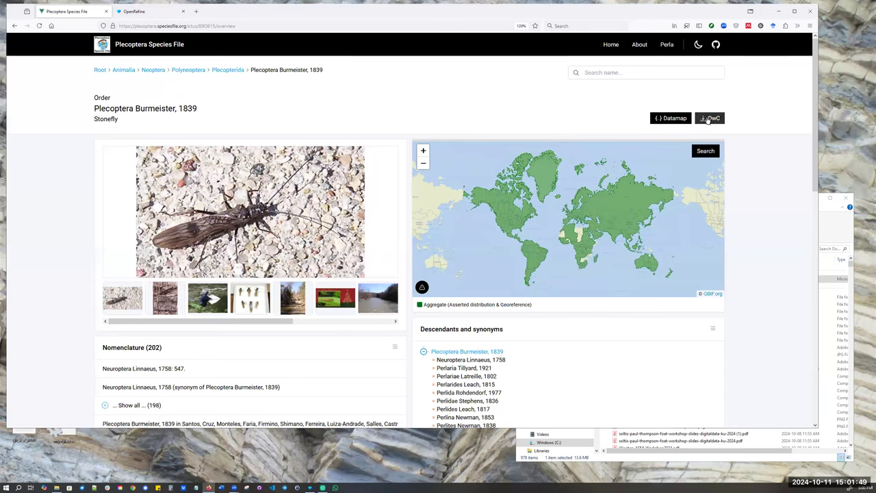
Download the 13.6 MB Darwin Core occurrence CSV and show it in the Downloads folder.
left_click(709, 120)
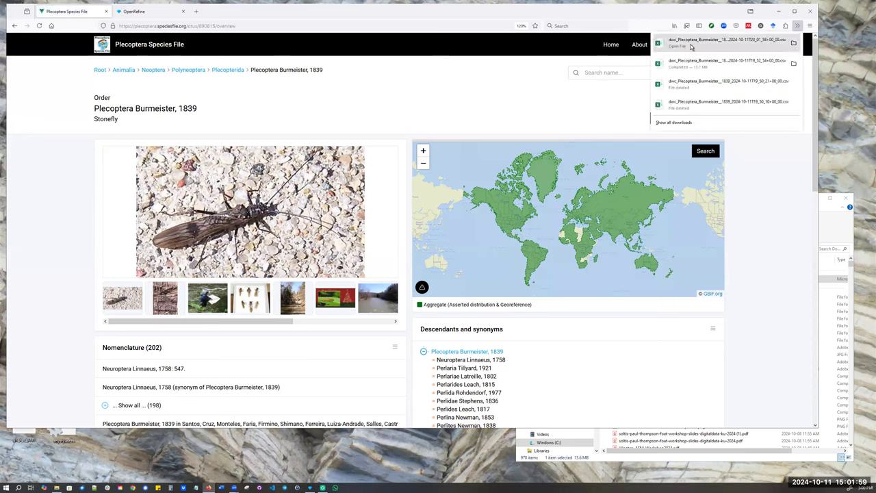
right_click(698, 46)
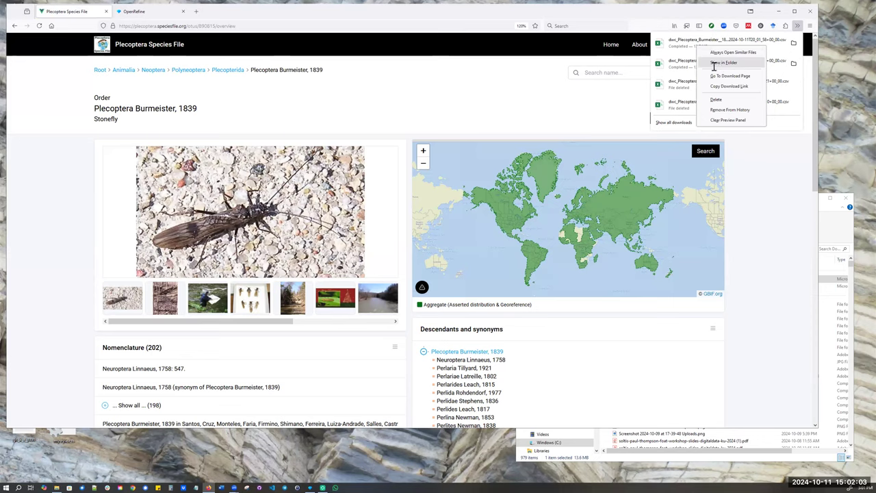
left_click(720, 63)
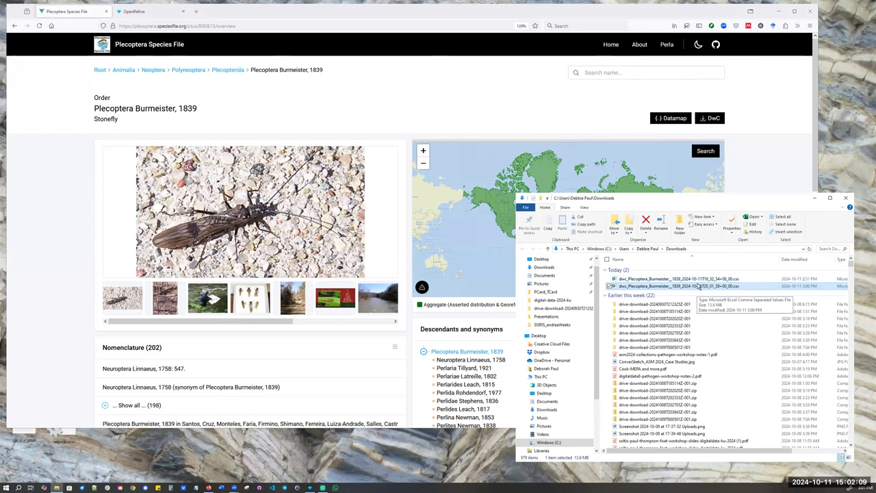
Choose the dwc_Plecoptera_Burmeister__1839 CSV from Downloads as OpenRefine's upload file.
left_click(143, 13)
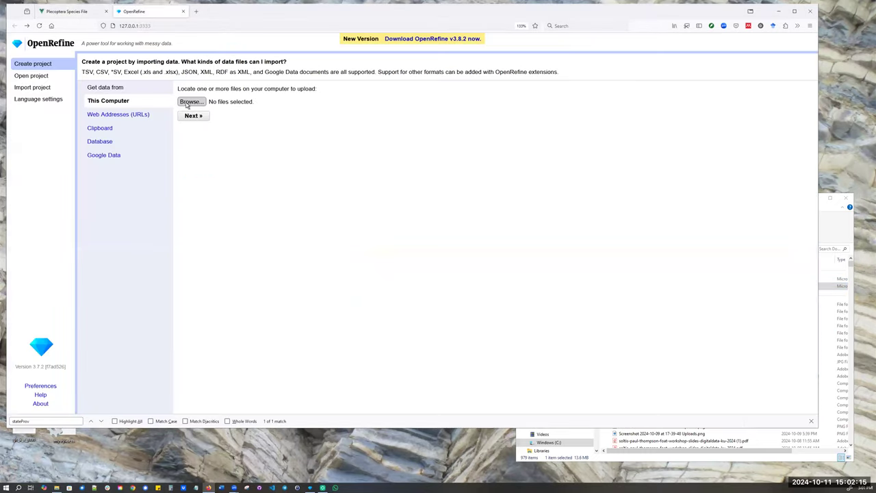
left_click(193, 104)
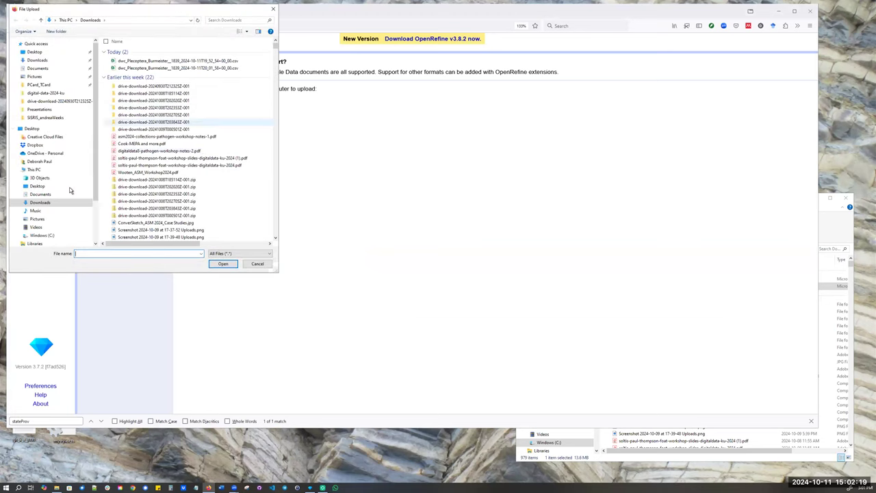
left_click(168, 62)
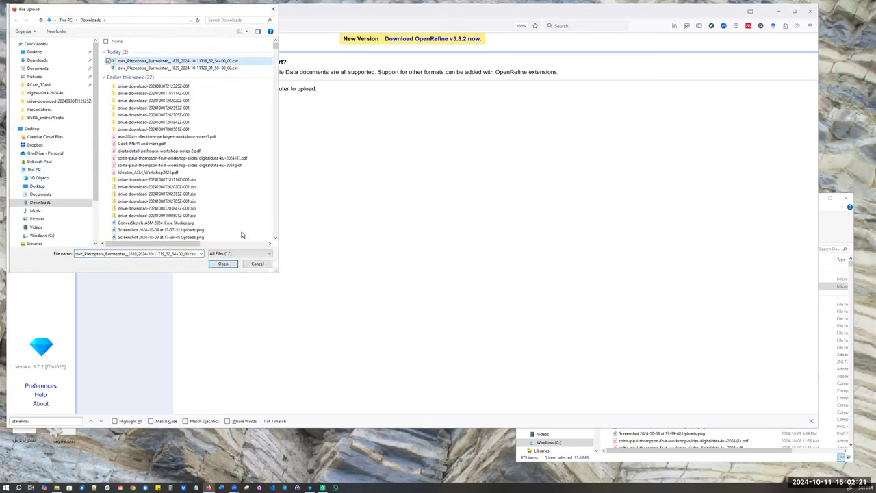
left_click(227, 265)
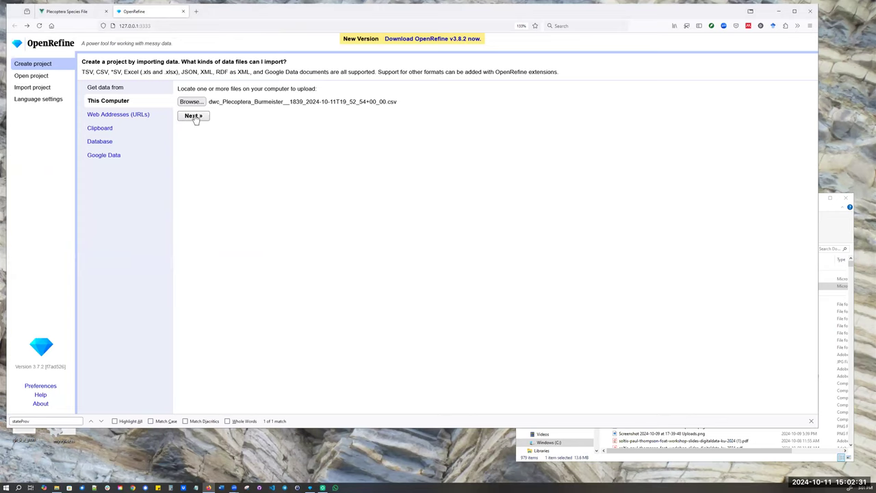
Upload the Plecoptera CSV, review the parsing preview columns, and create the 19735-row project.
left_click(194, 116)
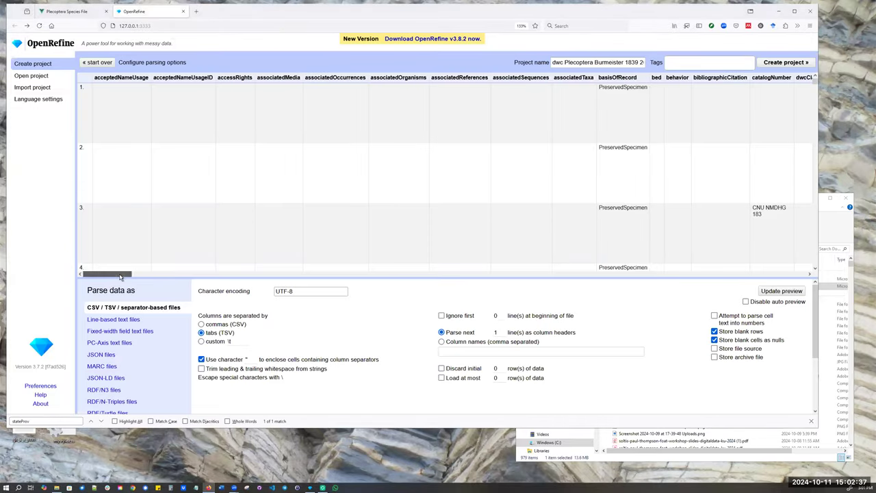
left_click_drag(122, 276, 144, 276)
scroll(395, 156, "right", 10)
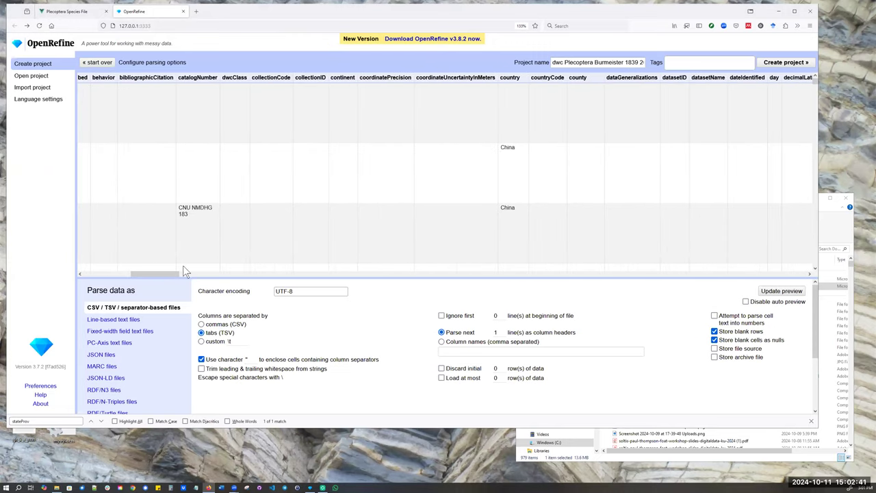
left_click_drag(173, 277, 295, 277)
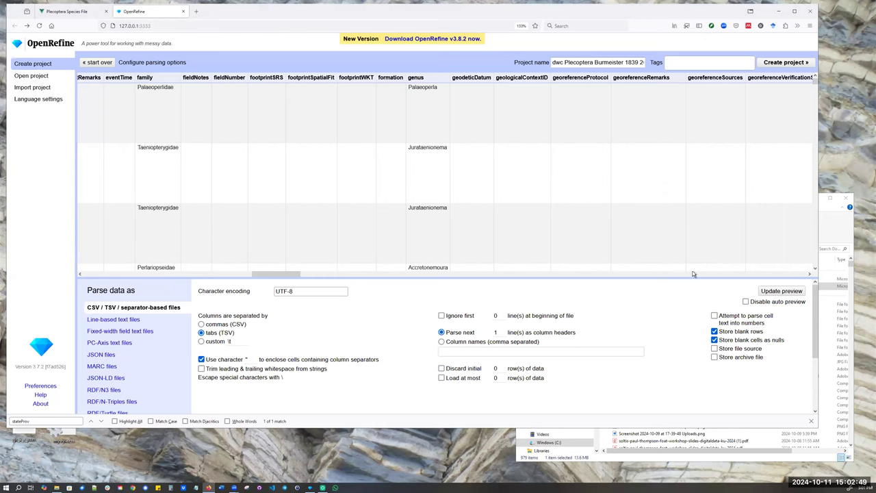
left_click(787, 63)
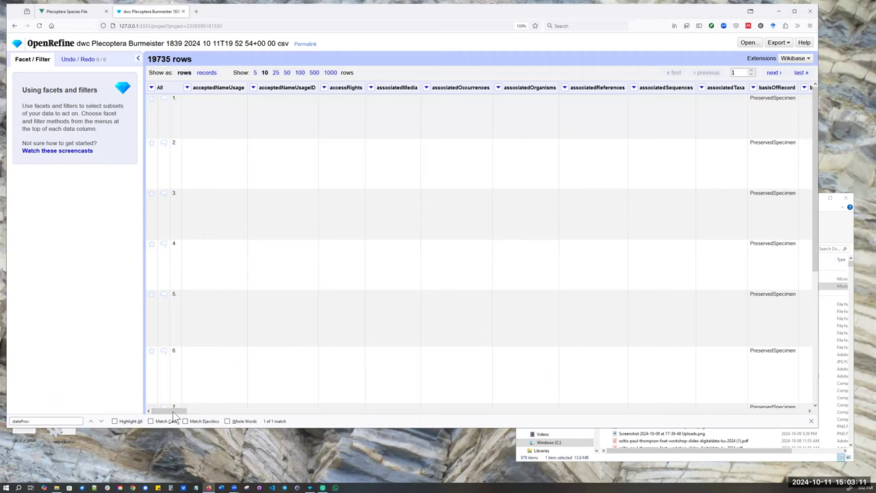
Add a text facet on the country column, listing 88 countries with record counts.
left_click_drag(174, 414, 222, 413)
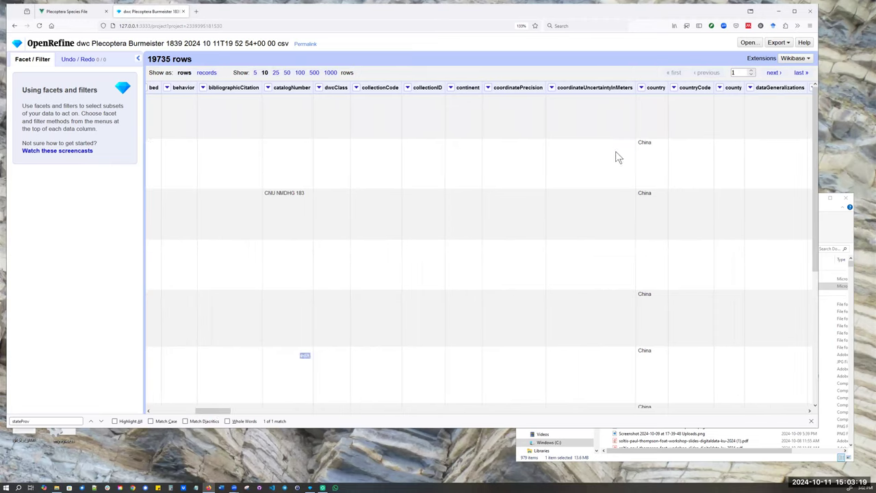
left_click(642, 88)
mouse_move(646, 100)
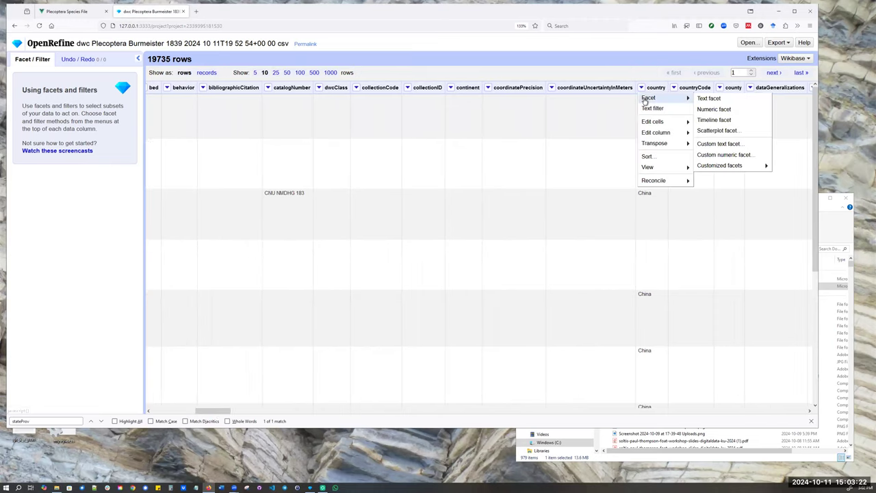
left_click(718, 98)
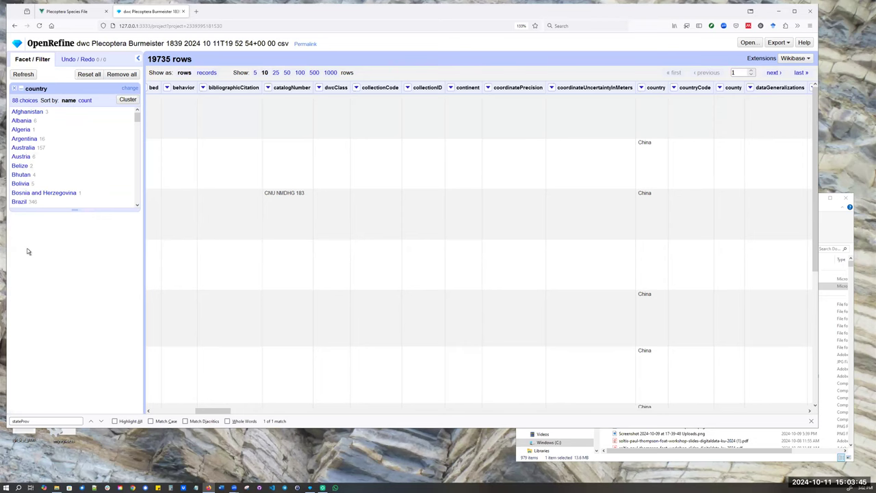
Enlarge the OpenRefine page and select the country facet's list of counts.
key("ctrl+plus")
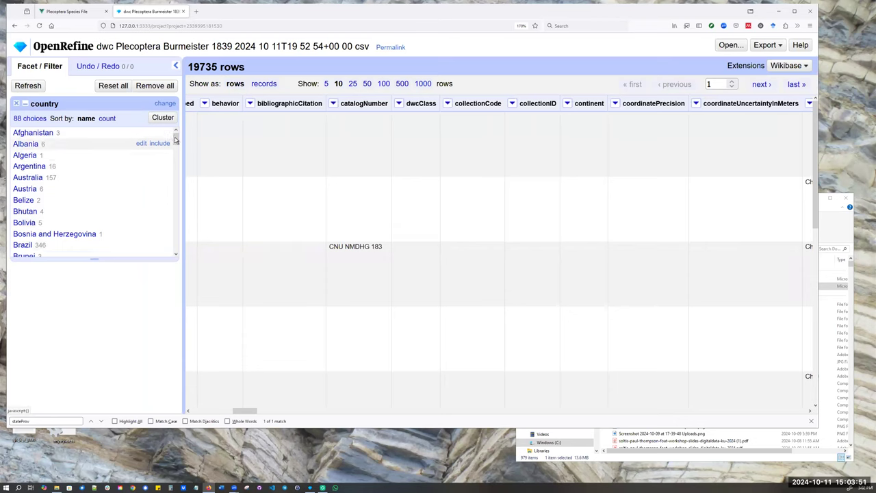
mouse_move(176, 140)
left_mouse_down()
mouse_move(177, 259)
mouse_move(177, 126)
left_mouse_up()
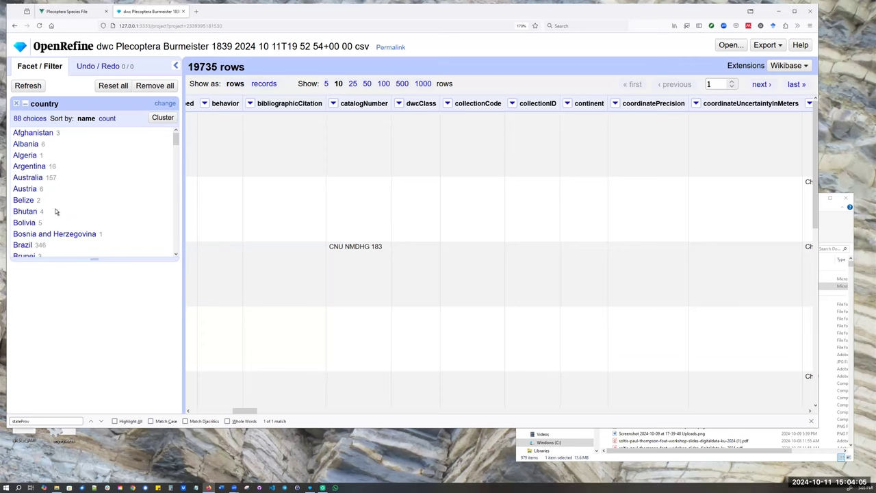
scroll(57, 214, "down", 15)
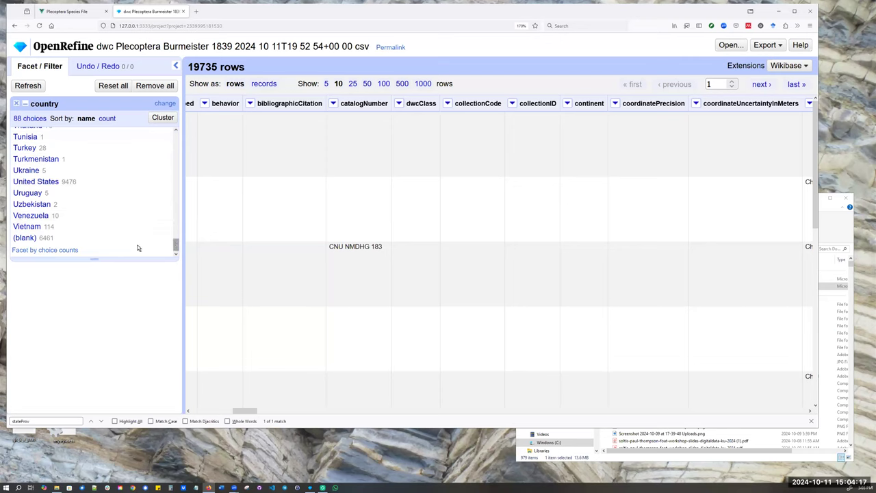
left_click_drag(79, 218, 51, 128)
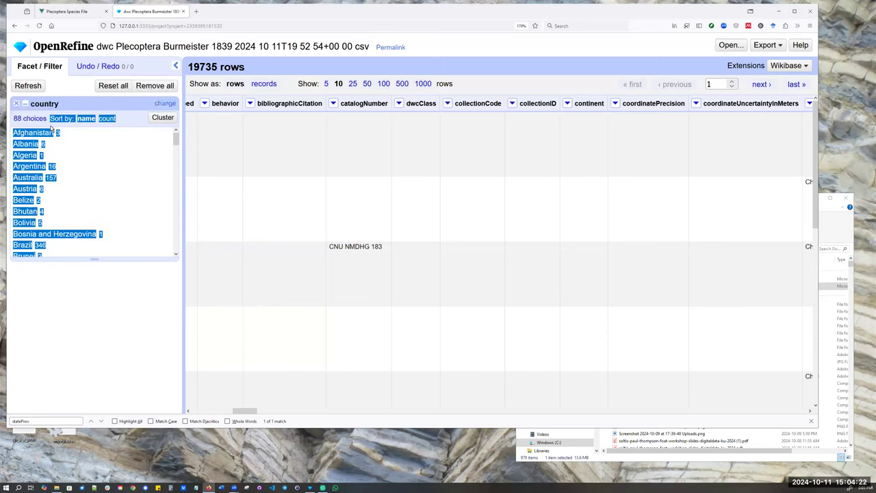
Paste the country counts into a new Notepad window, then close it without saving.
left_click(196, 486)
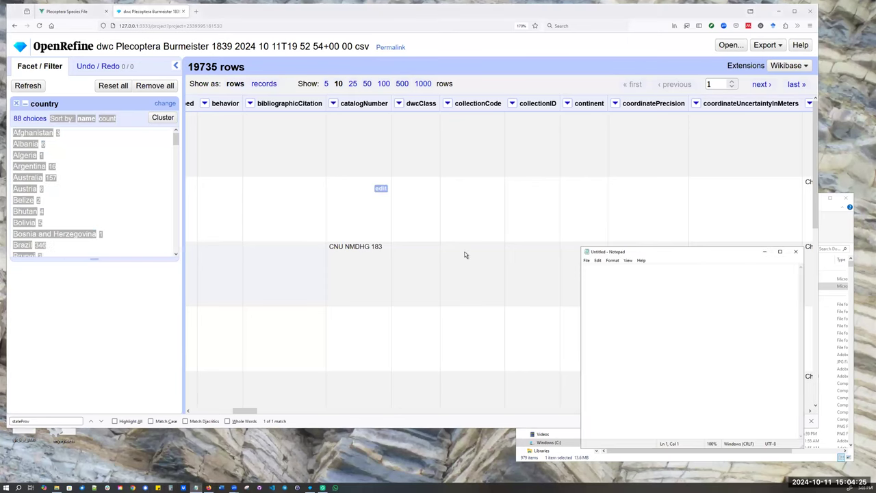
key("ctrl+v")
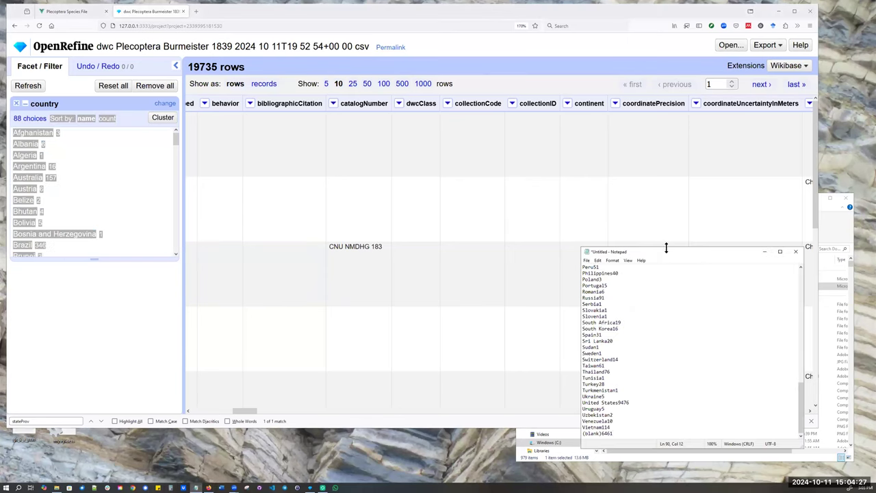
left_click_drag(666, 248, 666, 146)
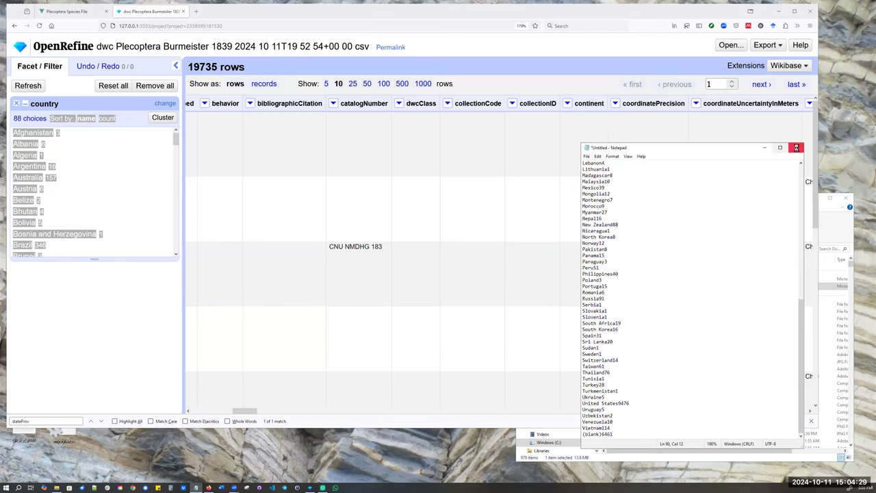
left_click(797, 148)
left_click(449, 245)
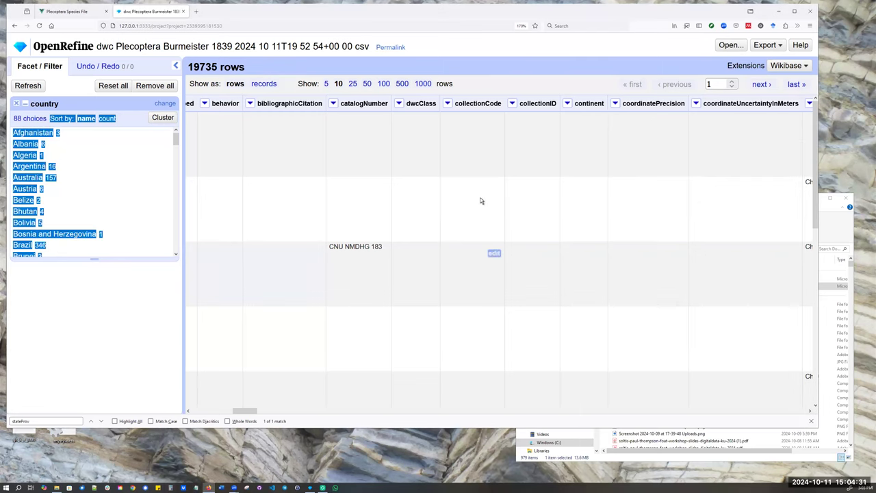
Filter the country facet to United States, showing 9476 matching rows.
left_click(517, 77)
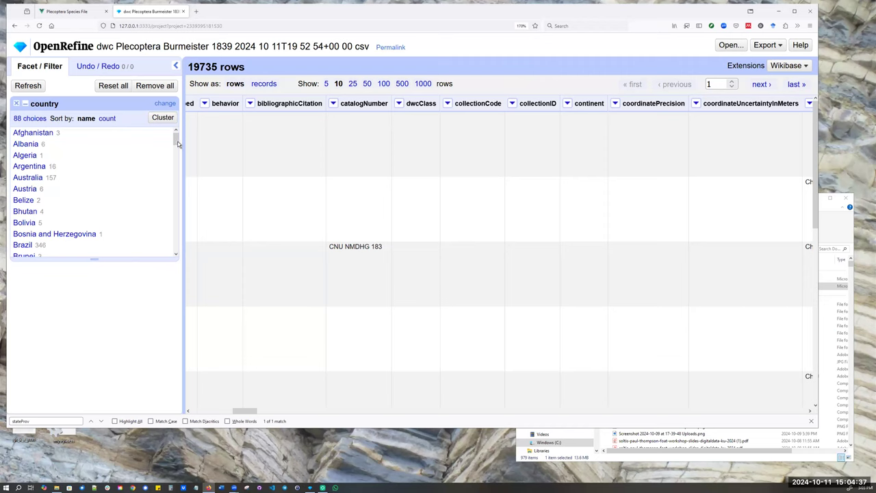
left_click_drag(177, 142, 178, 249)
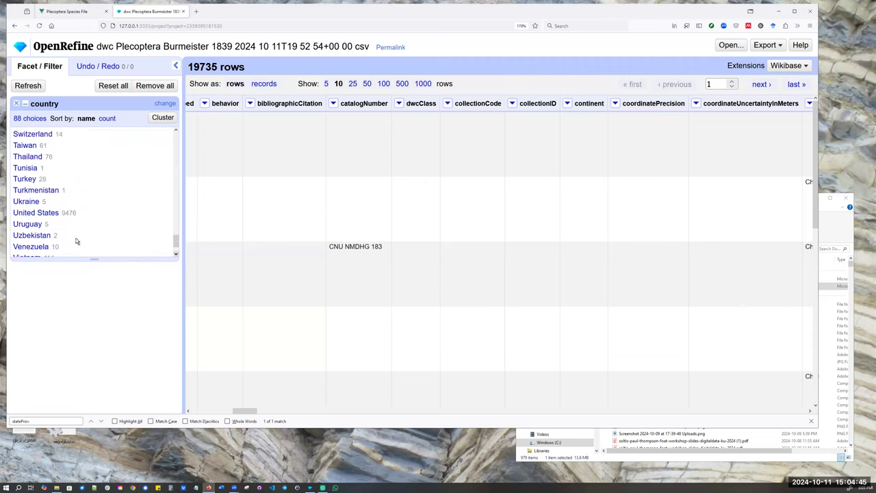
left_click(54, 215)
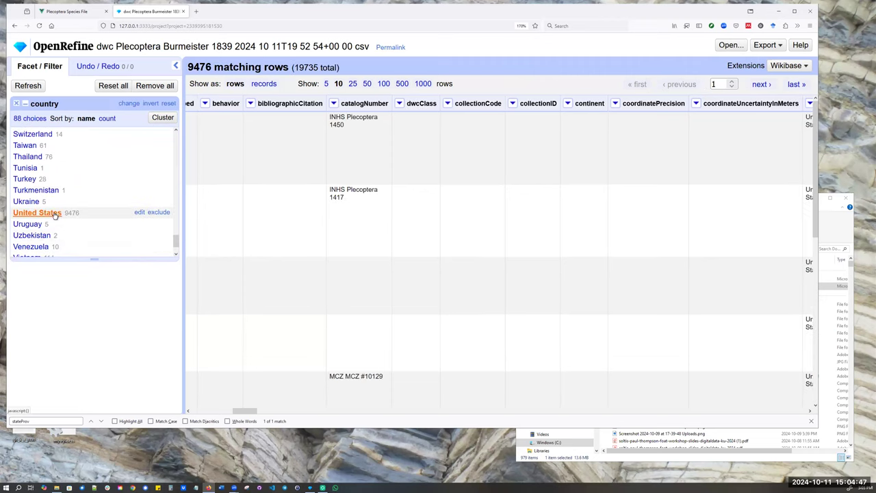
left_click_drag(207, 67, 190, 74)
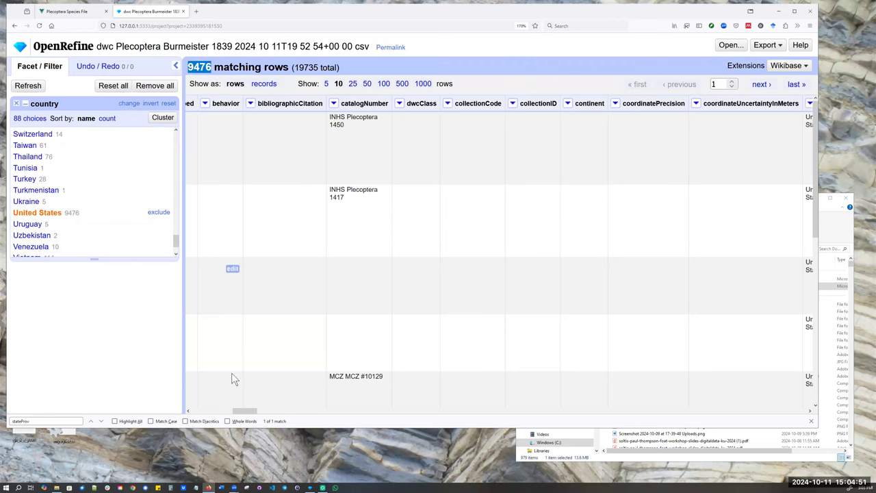
Look over the export formats list, dismiss it, and highlight the 9476 row count.
left_click_drag(243, 413, 254, 414)
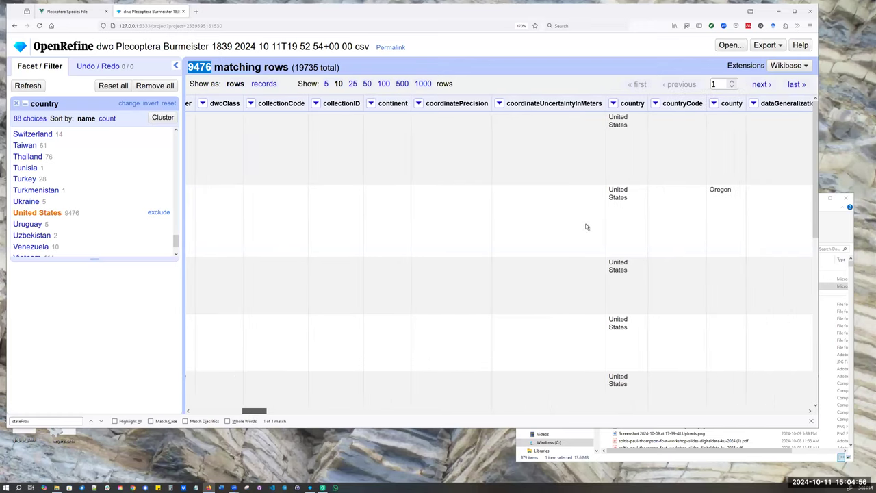
left_click(771, 48)
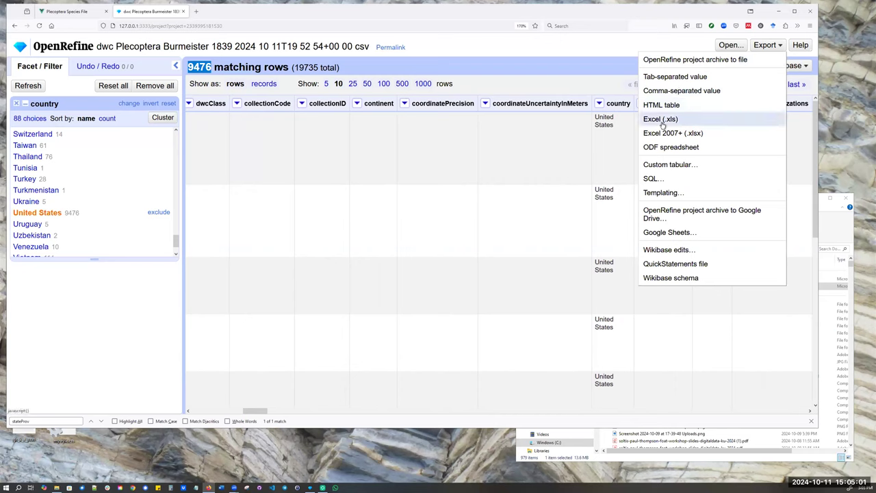
left_click(189, 66)
left_click_drag(189, 66, 208, 66)
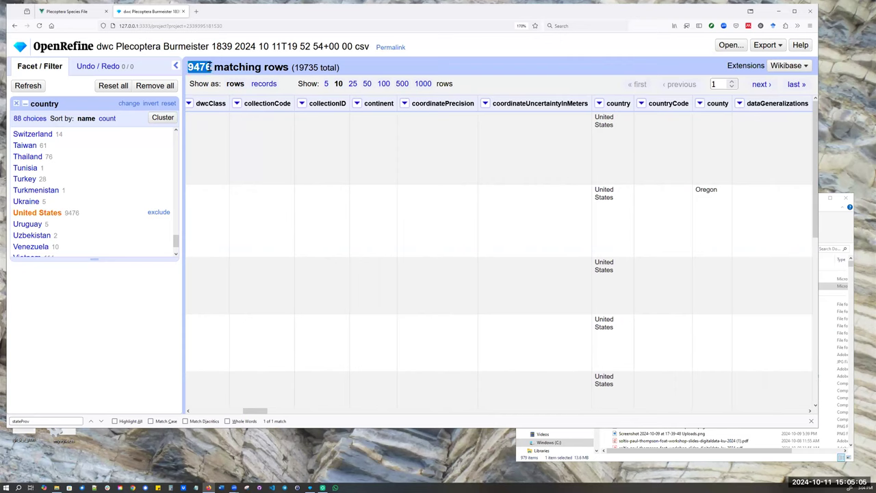
Find the genus column by searching 'genus' and add a text facet listing 112 genera.
left_click(509, 64)
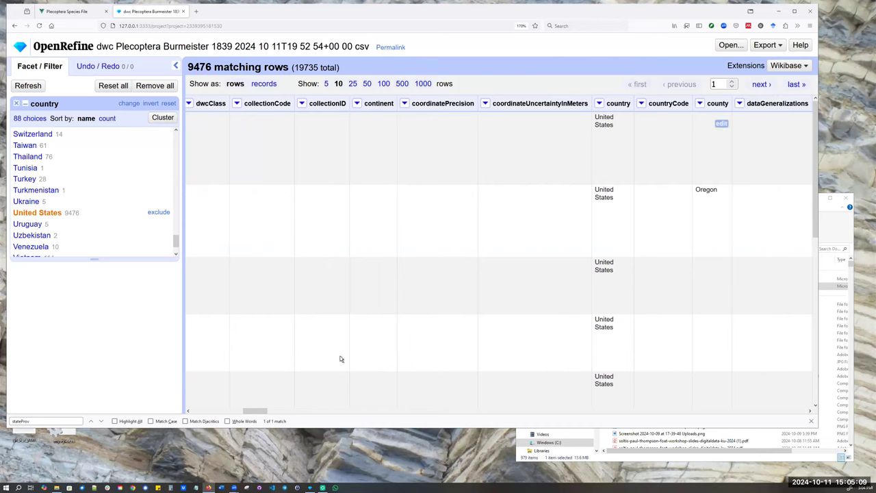
double_click(30, 422)
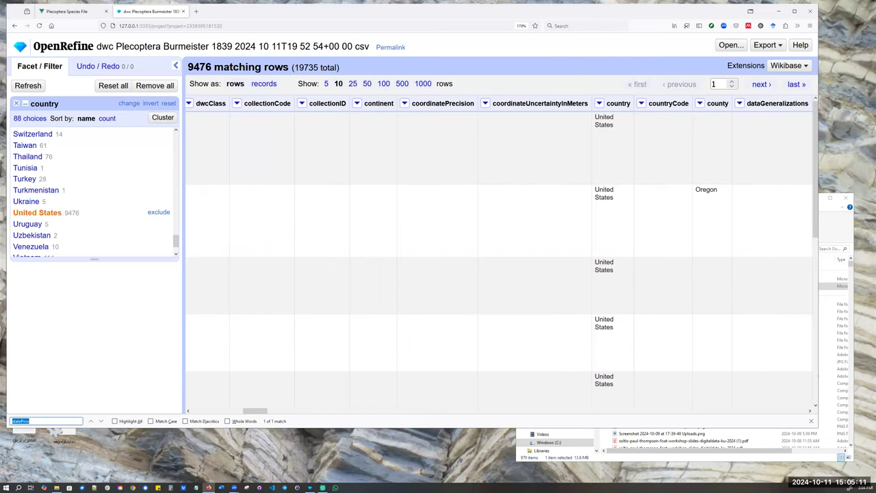
type("genus")
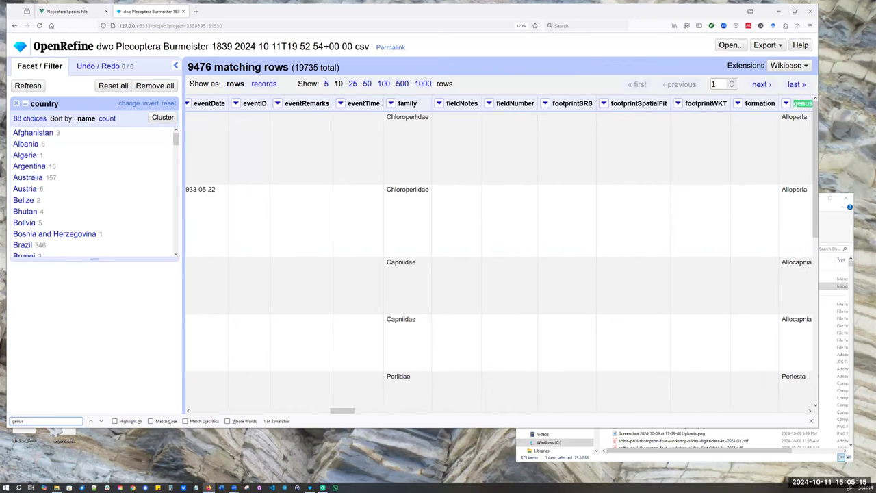
left_click(362, 411)
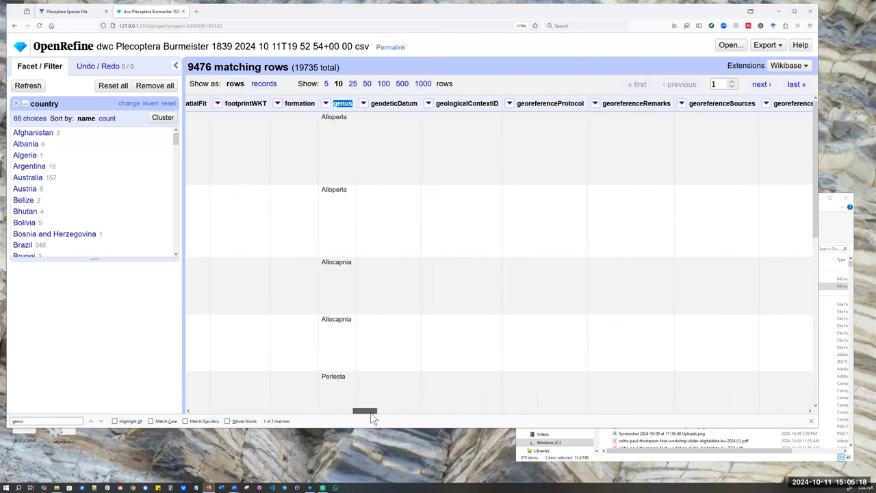
left_click(326, 103)
mouse_move(329, 120)
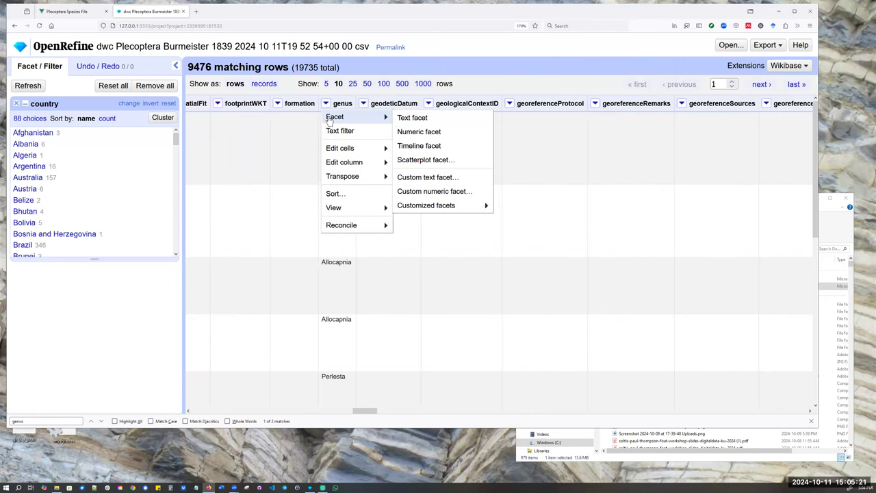
left_click(403, 117)
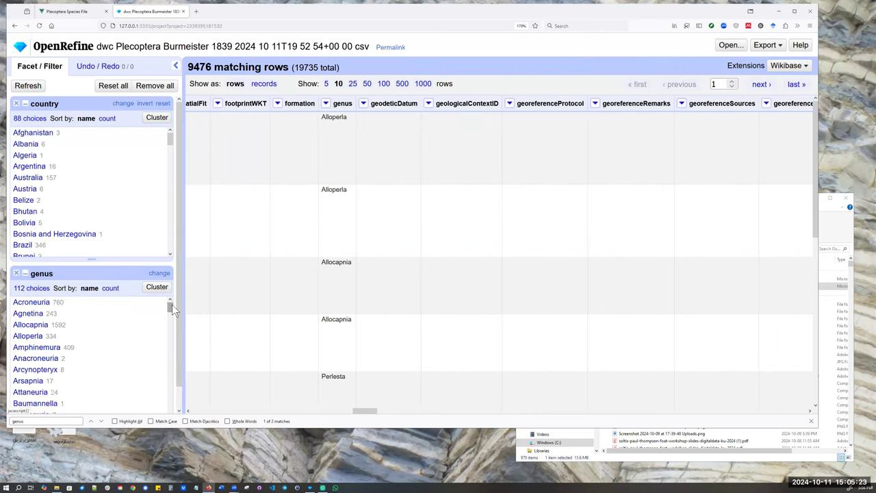
left_click_drag(175, 218, 168, 409)
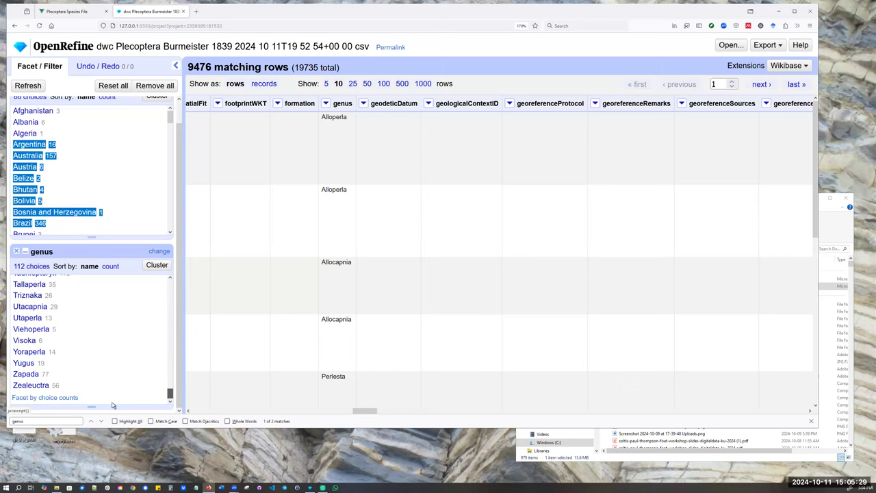
left_click_drag(103, 400, 41, 48)
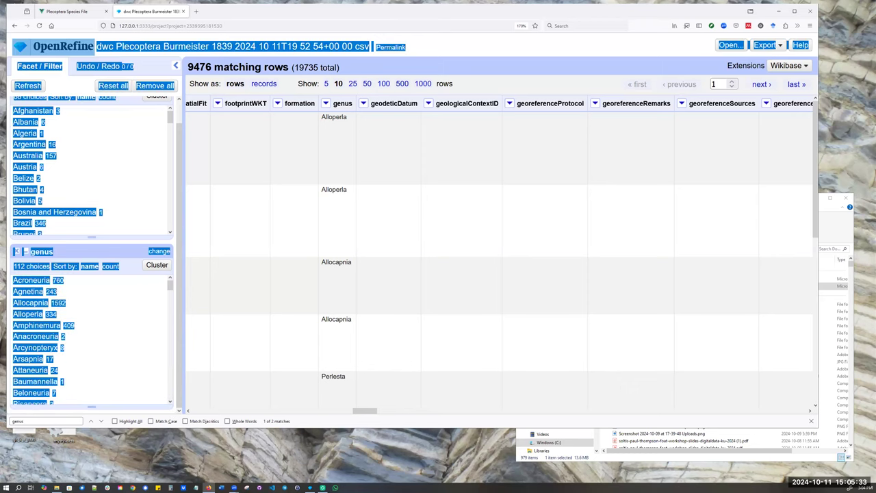
Copy the 112 genus choices as tab-separated text with counts, and open a blank Word document.
left_click(117, 313)
double_click(35, 270)
left_click(26, 267)
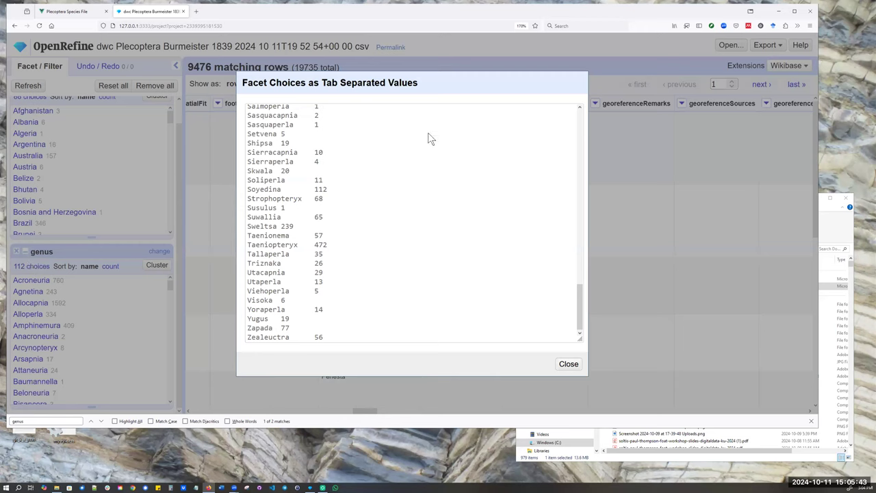
scroll(365, 301, "up", 12)
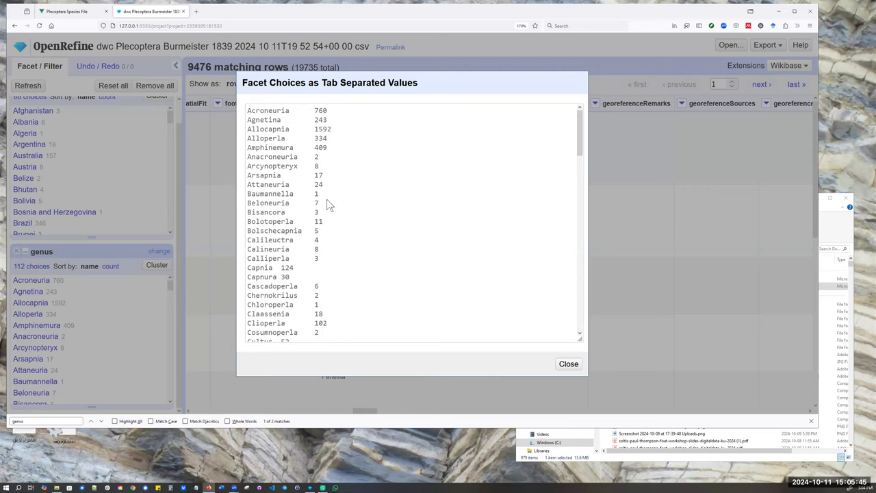
left_click_drag(249, 117, 319, 260)
left_click_drag(316, 383, 319, 413)
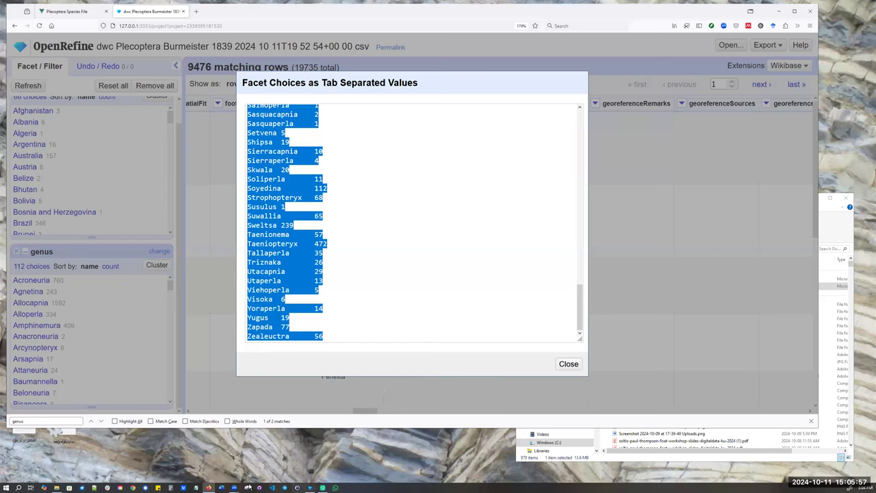
left_click(222, 487)
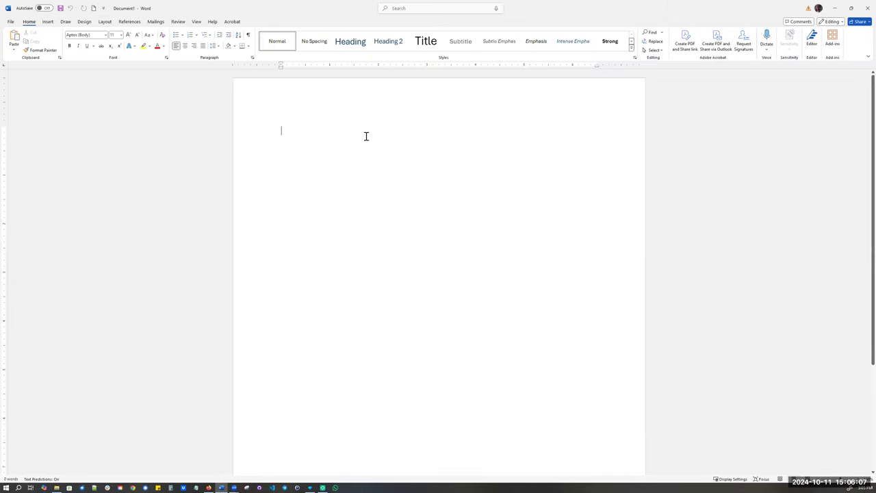
Paste the genus TSV list into Word, filling four pages, then minimize Word.
key("ctrl+v")
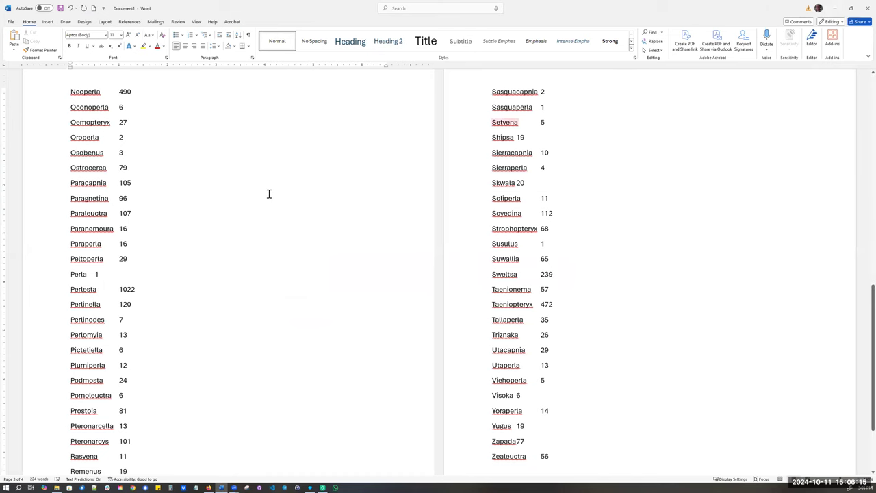
left_click(835, 8)
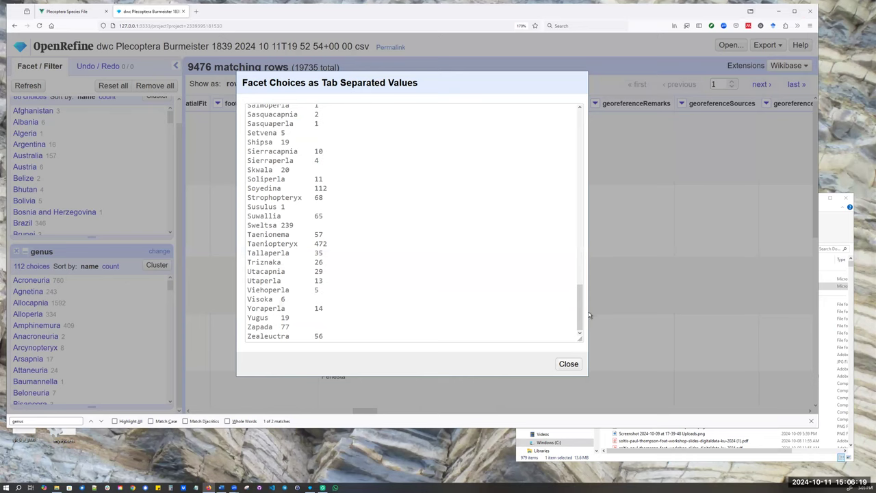
Close the genus Facet Choices dialog and delete the genus facet, keeping the United States filter.
left_click_drag(580, 321, 580, 133)
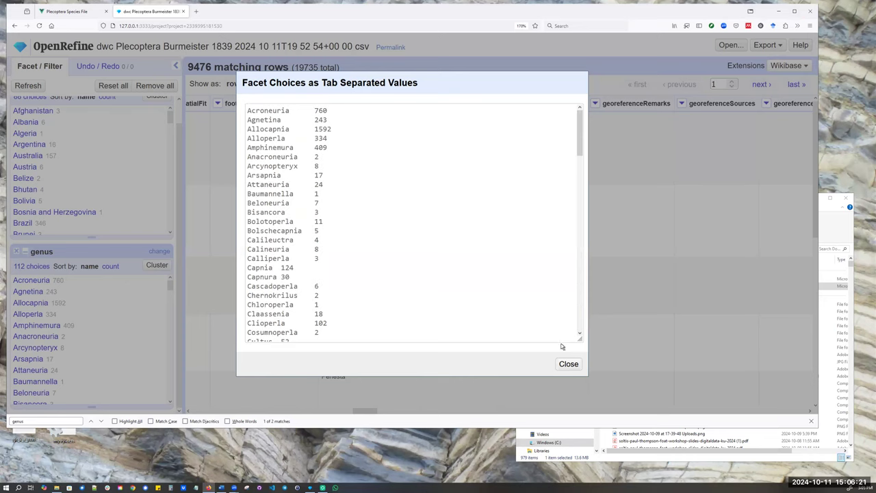
left_click(568, 365)
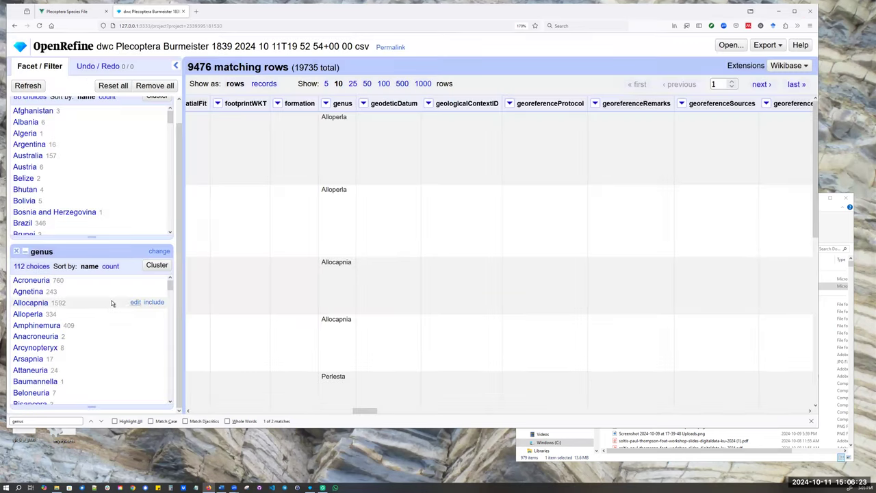
scroll(96, 342, "down", 3)
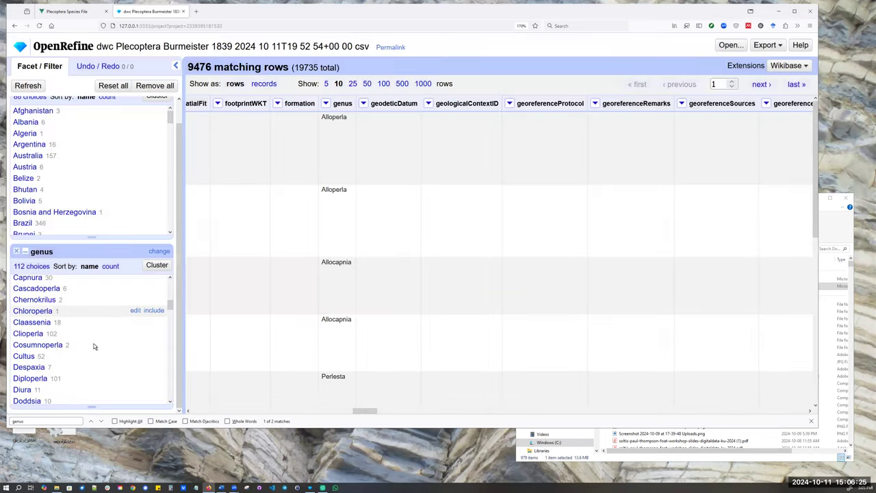
left_click(16, 253)
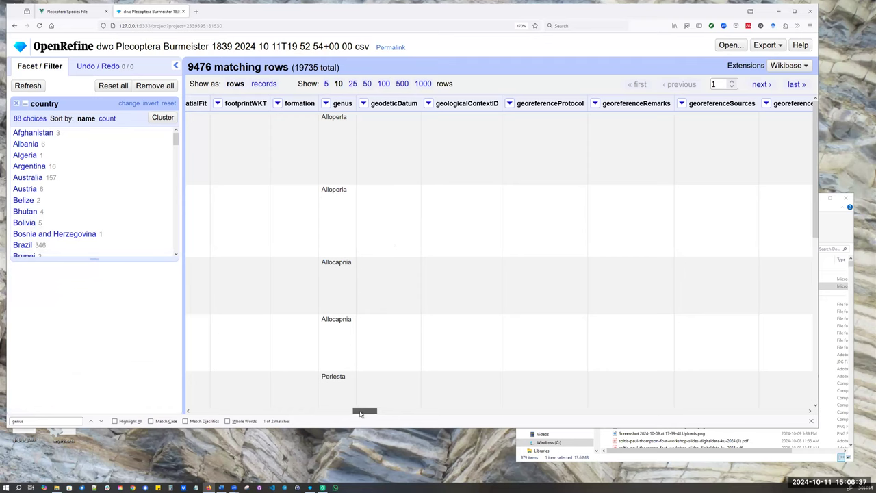
scroll(363, 410, "left", 2)
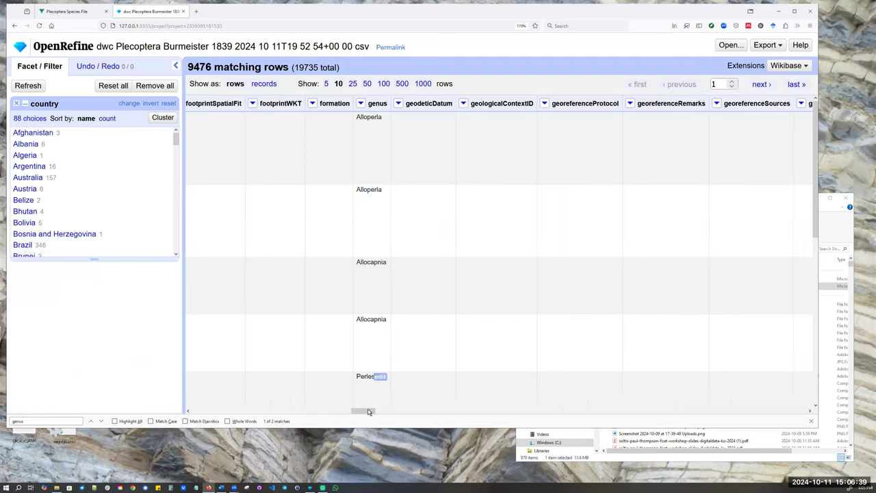
left_click_drag(362, 411, 352, 413)
Find the stateProvince column and add a text facet listing its 46 states, e.g. Ohio 5307.
triple_click(55, 421)
type("StateProvinc")
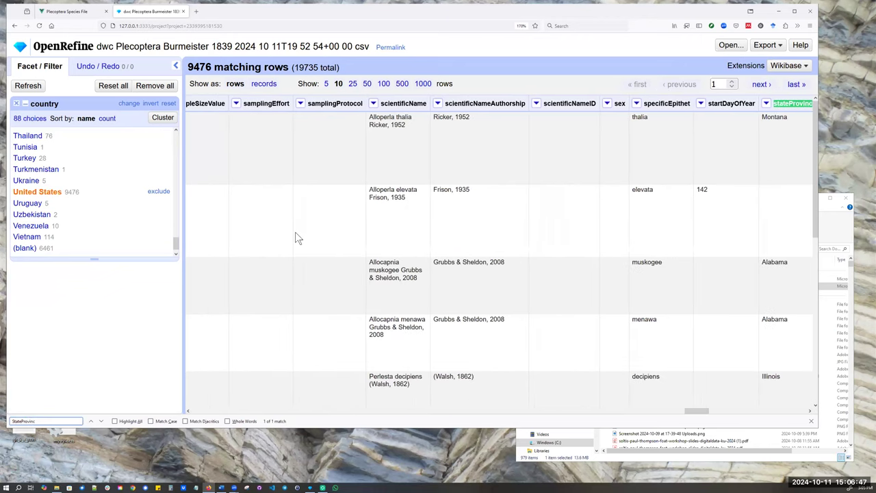
left_click_drag(689, 412, 704, 411)
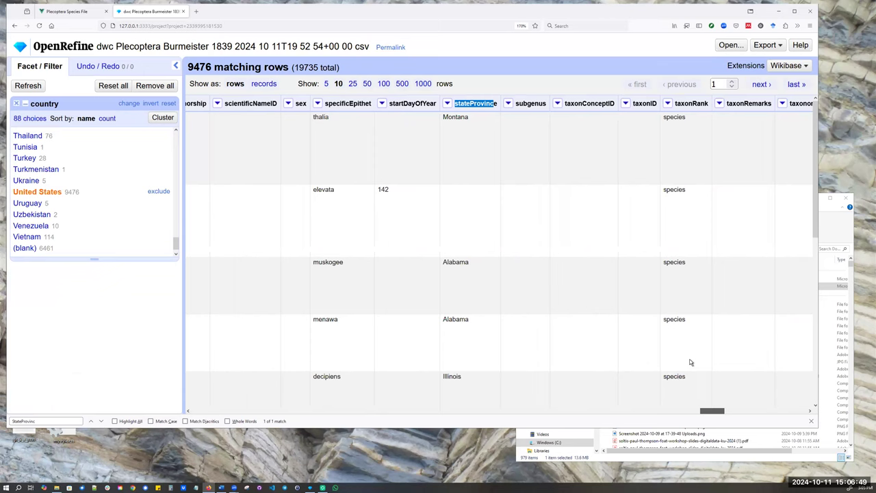
left_click(447, 104)
mouse_move(451, 119)
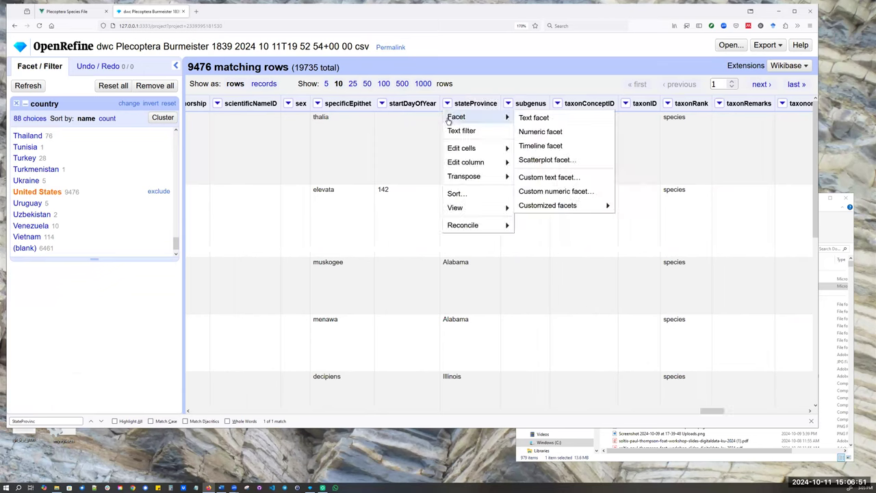
left_click(537, 118)
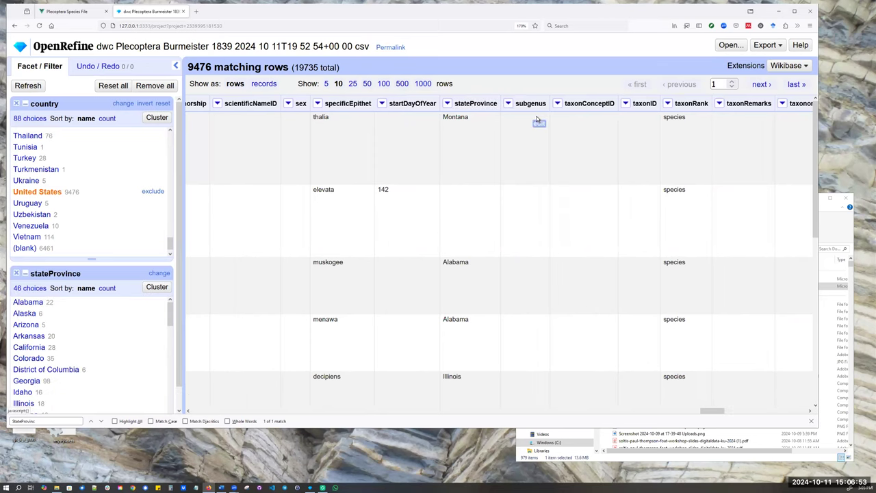
scroll(63, 372, "down", 1)
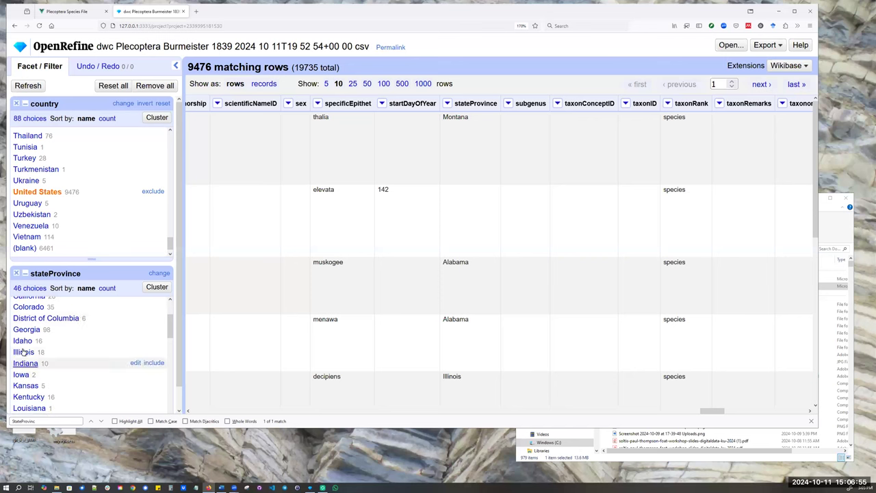
left_click_drag(169, 332, 180, 371)
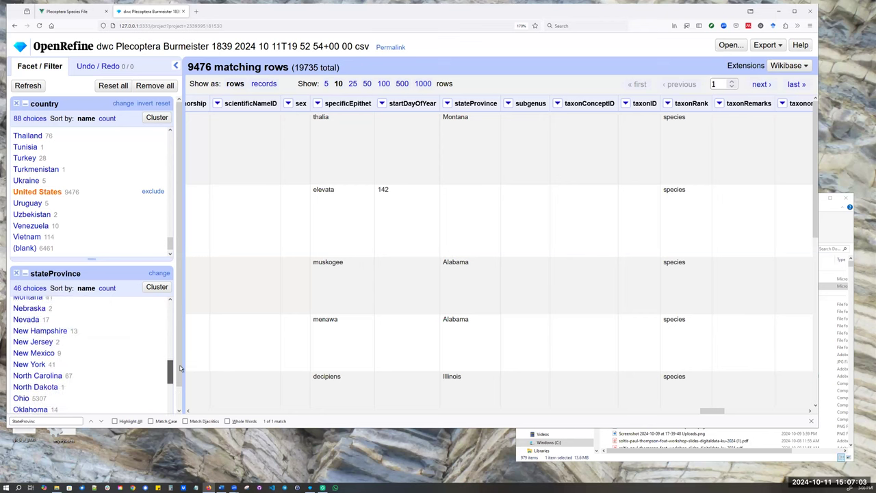
Filter the rows to Ohio (5307 of 19735), review the state counts as TSV, without exporting.
left_click(21, 398)
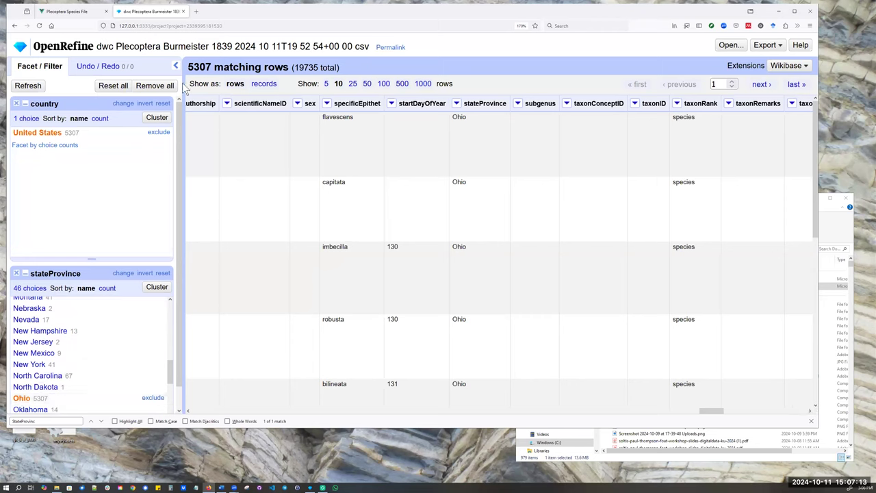
left_click(27, 289)
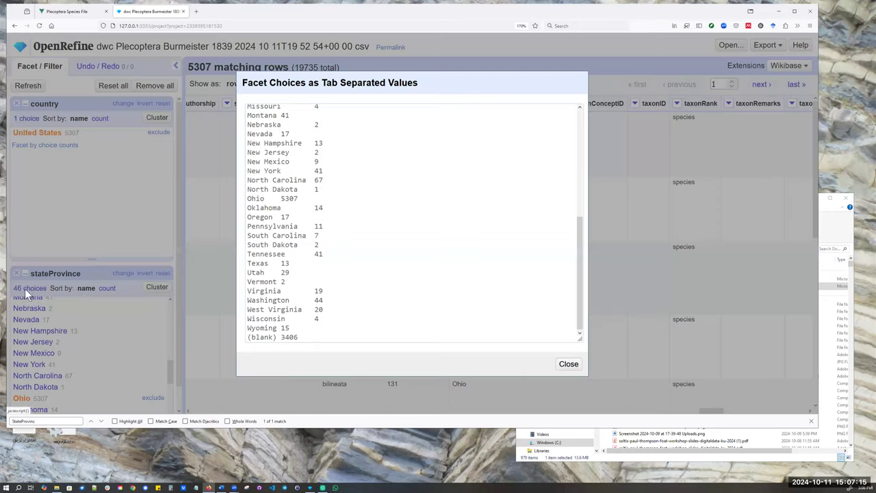
scroll(354, 334, "up", 2)
scroll(354, 334, "up", 5)
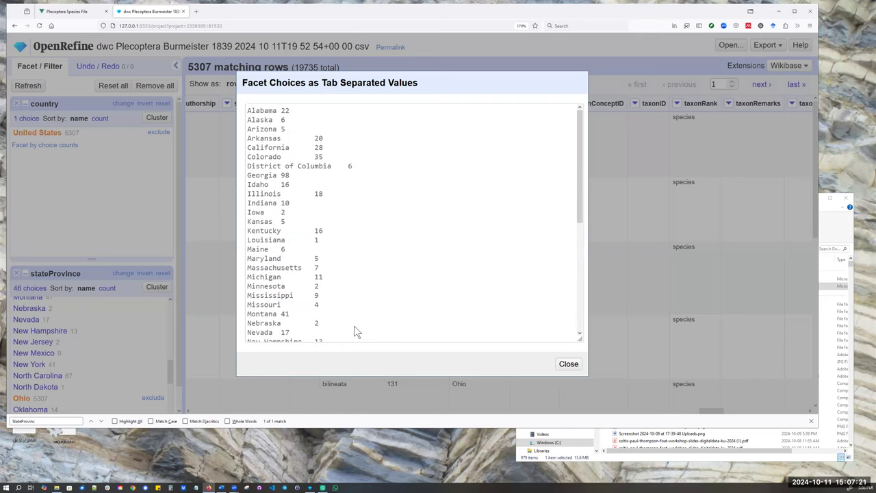
scroll(354, 332, "down", 5)
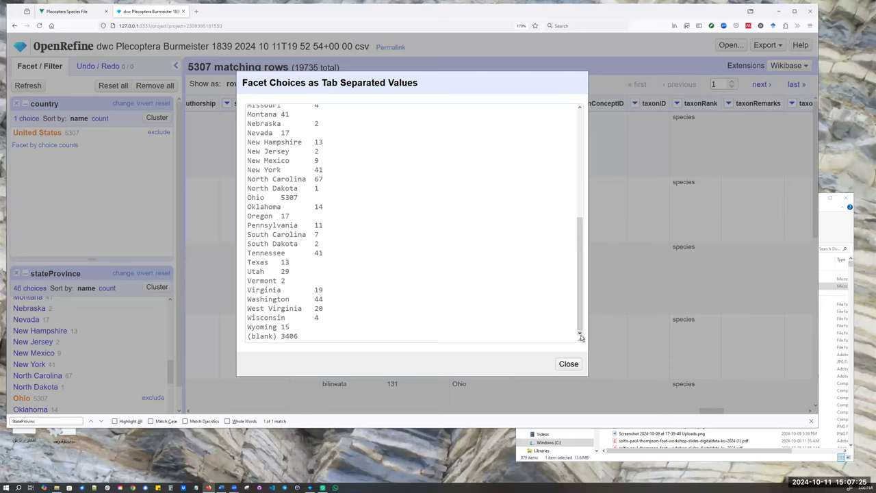
left_click(569, 363)
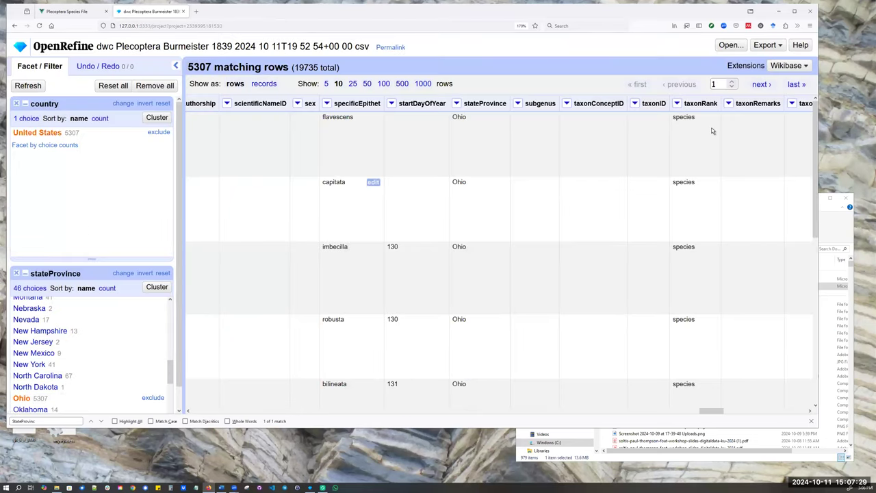
left_click(769, 47)
left_click(641, 50)
Add a text facet on the genus column for the Ohio records.
scroll(703, 413, "left", 2)
scroll(703, 413, "left", 1)
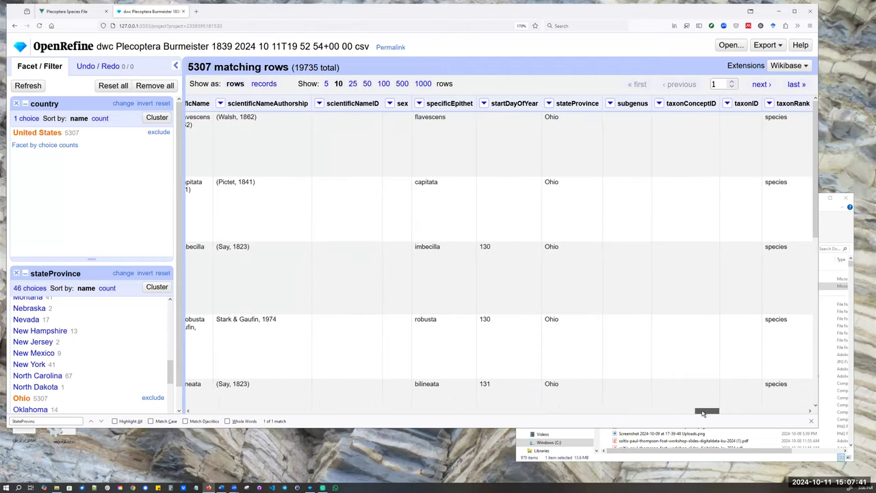
scroll(702, 413, "left", 1)
left_click_drag(702, 413, 352, 427)
left_click(294, 105)
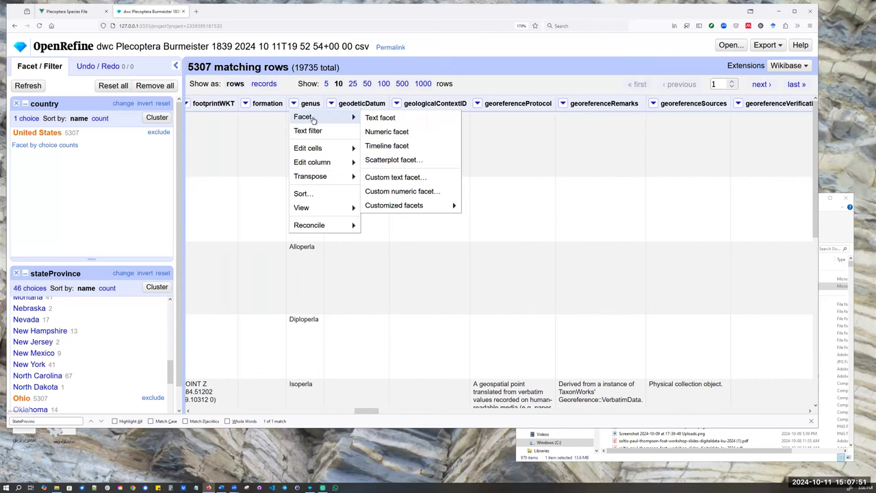
left_click(377, 127)
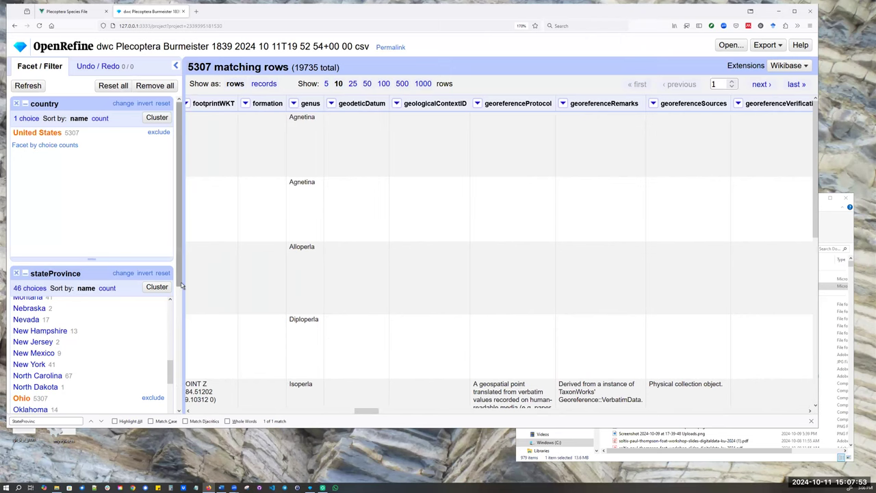
Show the 30 genus counts as tab-separated values and select the whole list for copying.
scroll(148, 152, "up", 5)
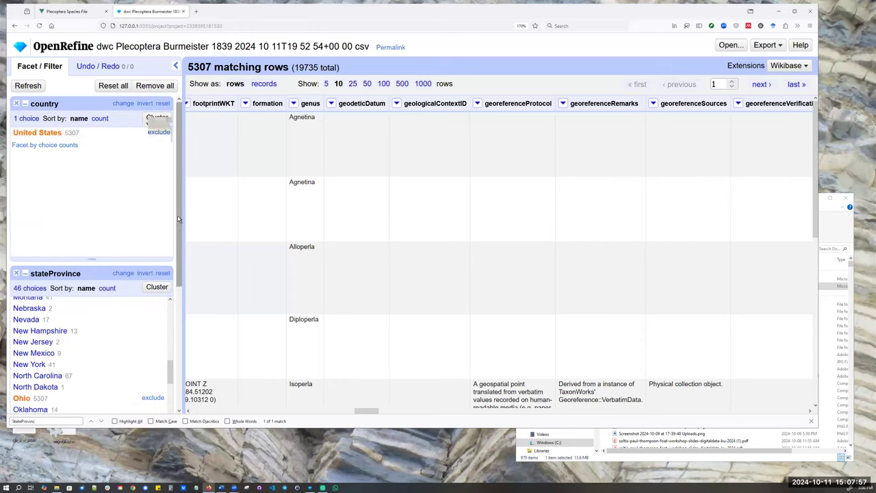
scroll(176, 218, "down", 3)
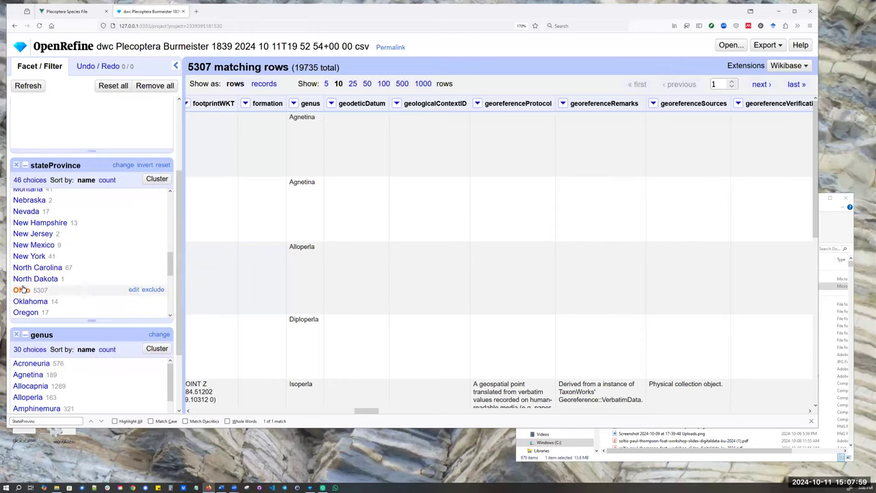
scroll(177, 253, "down", 2)
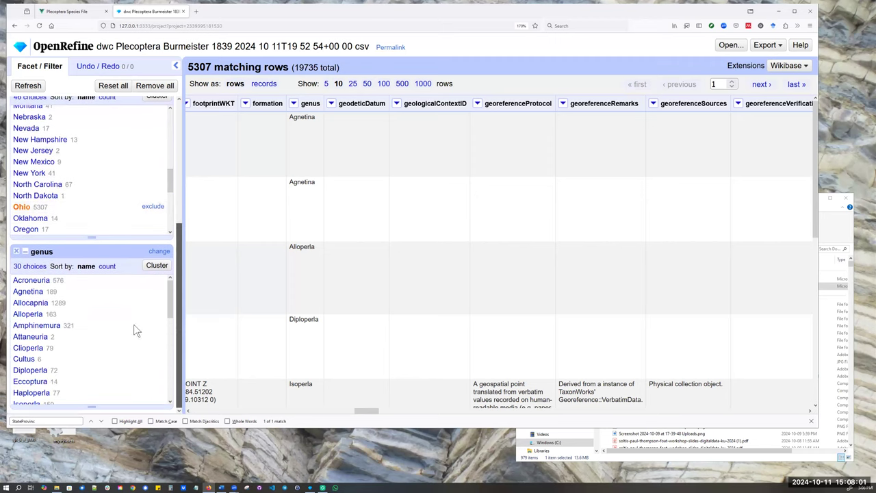
left_click(29, 265)
scroll(378, 301, "up", 2)
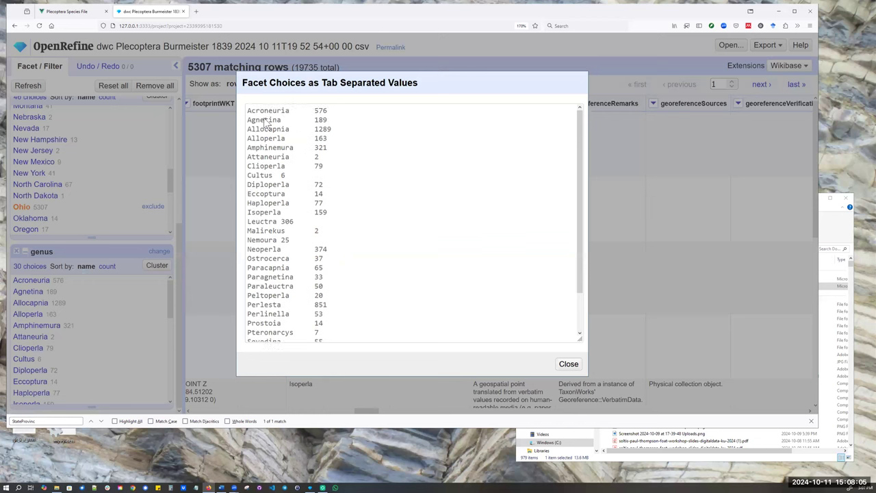
left_click_drag(249, 111, 398, 452)
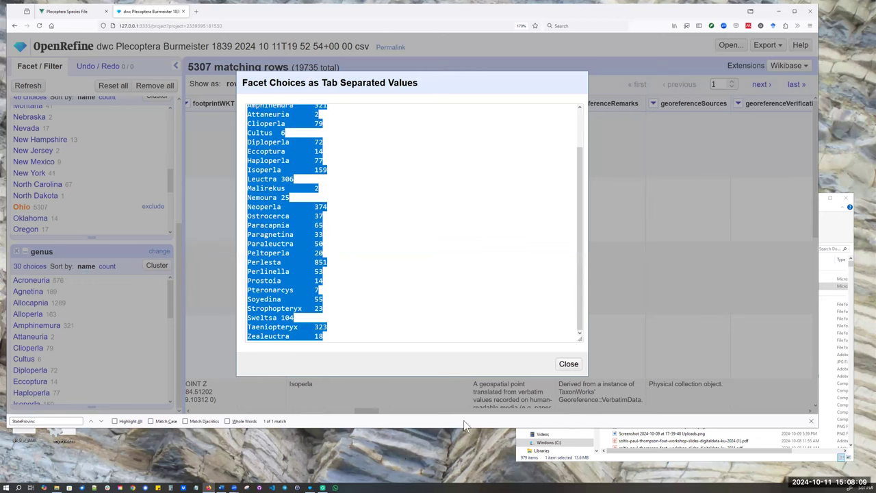
left_click(569, 364)
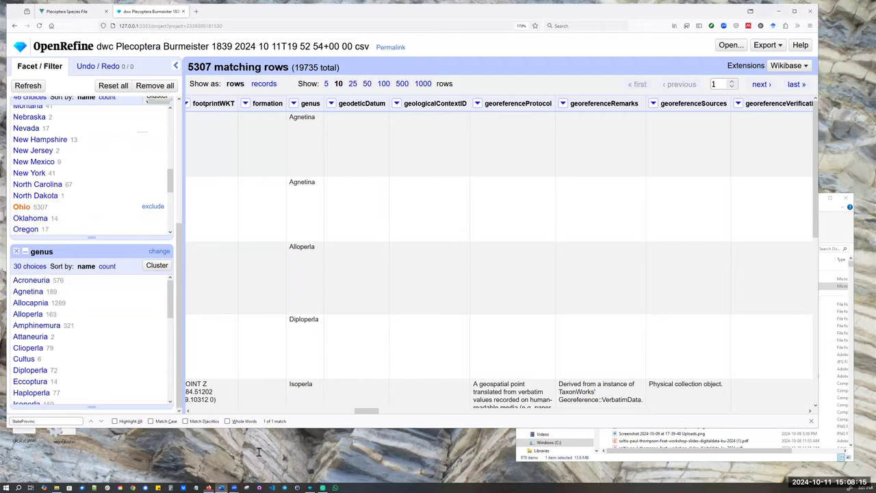
In Word, add a page break, paste the Ohio genus counts, then minimize Word.
left_click(221, 487)
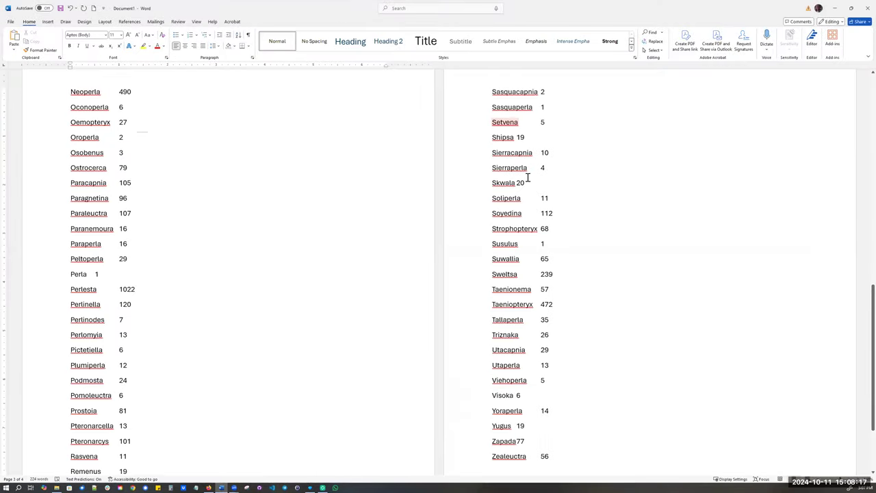
scroll(560, 390, "down", 2)
scroll(560, 390, "down", 1)
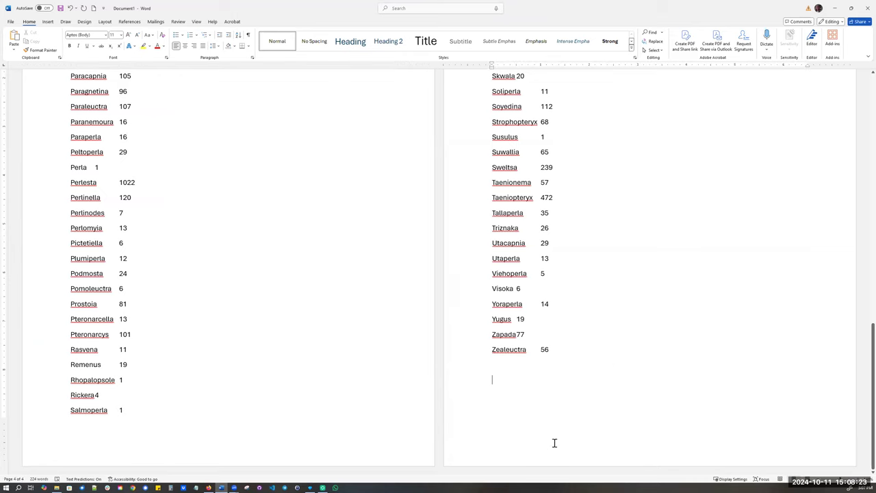
key("ctrl+Return")
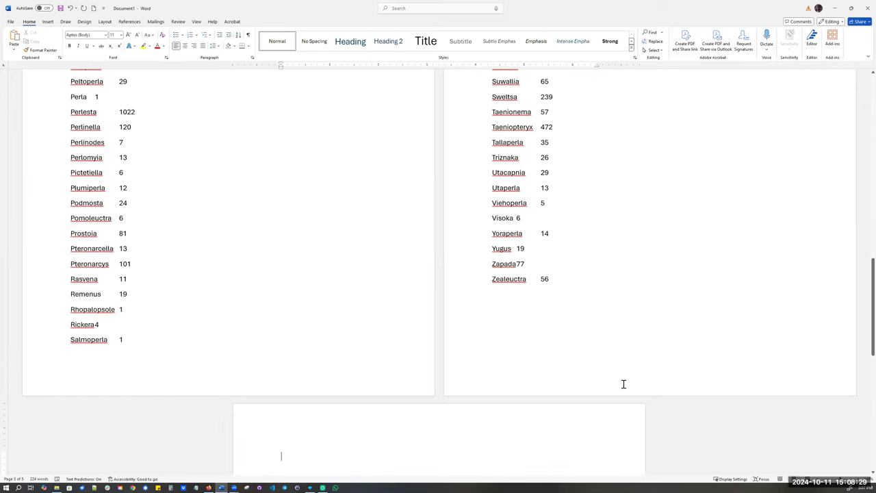
key("ctrl+v")
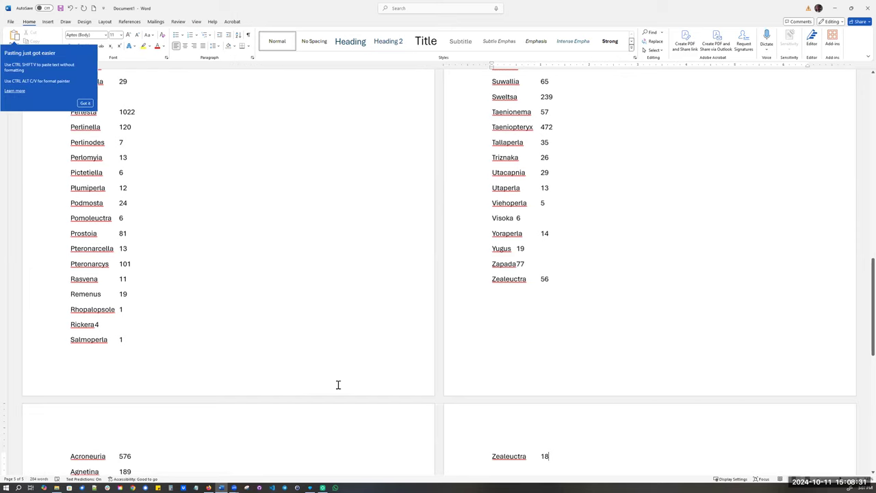
scroll(338, 385, "down", 5)
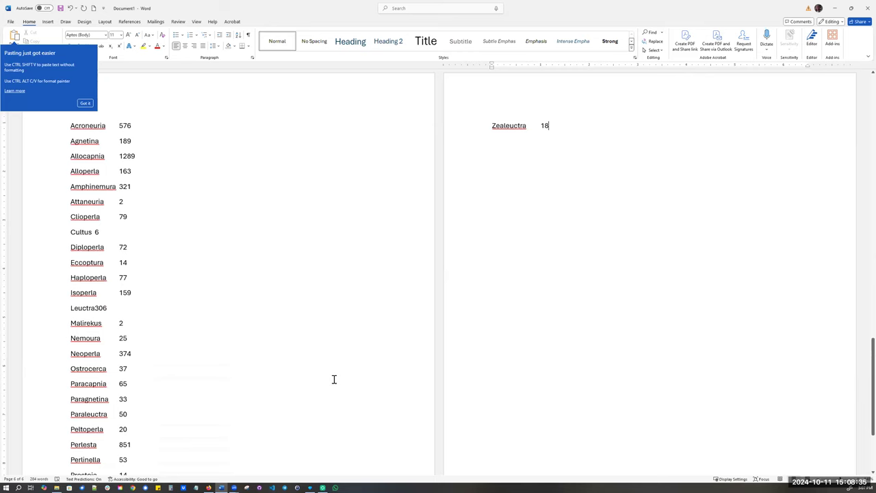
scroll(334, 379, "down", 2)
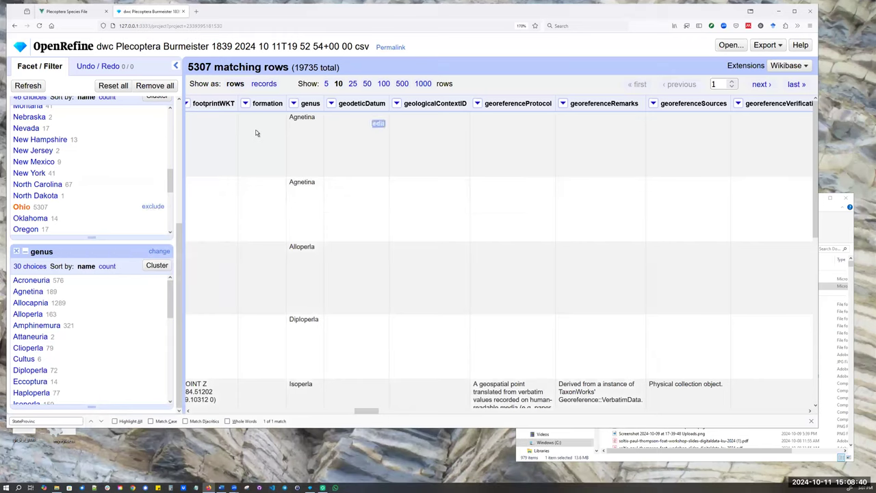
left_click(840, 8)
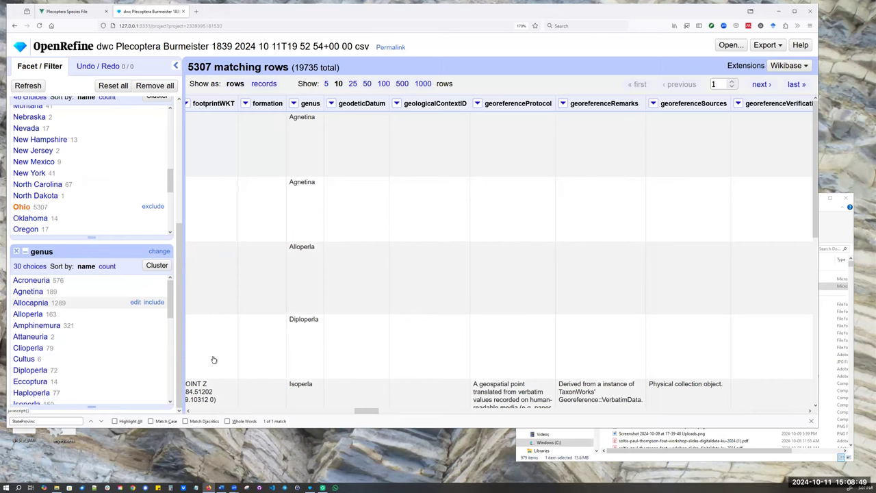
Locate the scientificName column and add a text facet on it.
left_click_drag(366, 412, 389, 414)
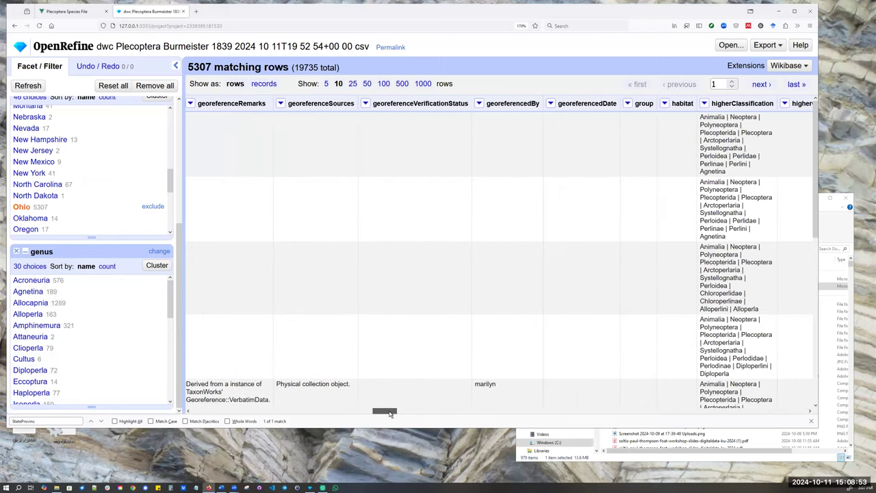
left_click(58, 422)
key("ctrl+a")
type("scientific")
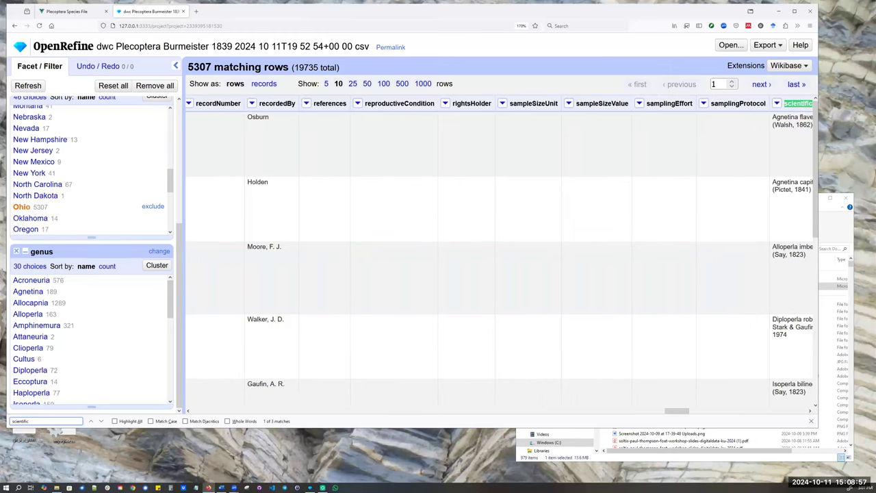
type("name")
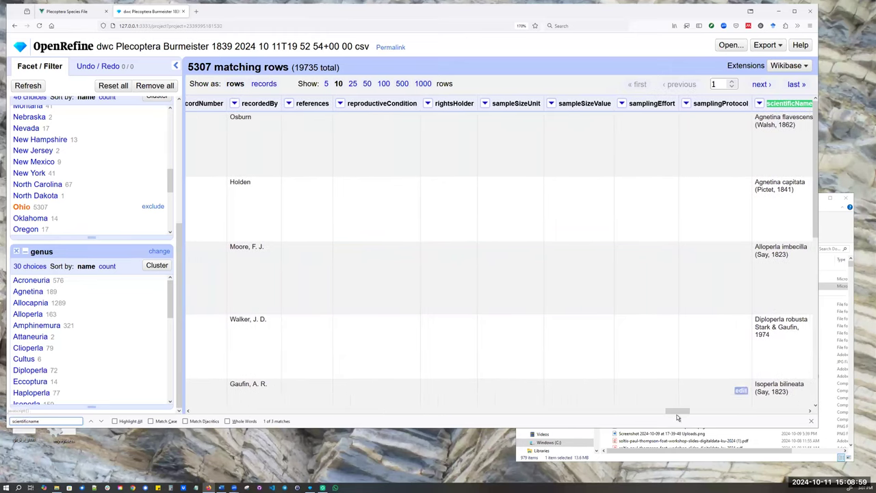
left_click_drag(678, 412, 695, 412)
left_click(409, 103)
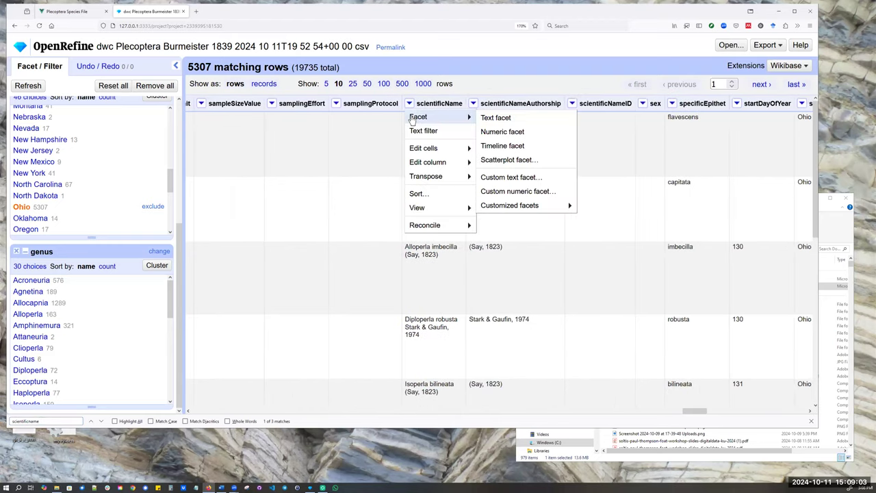
left_click(284, 235)
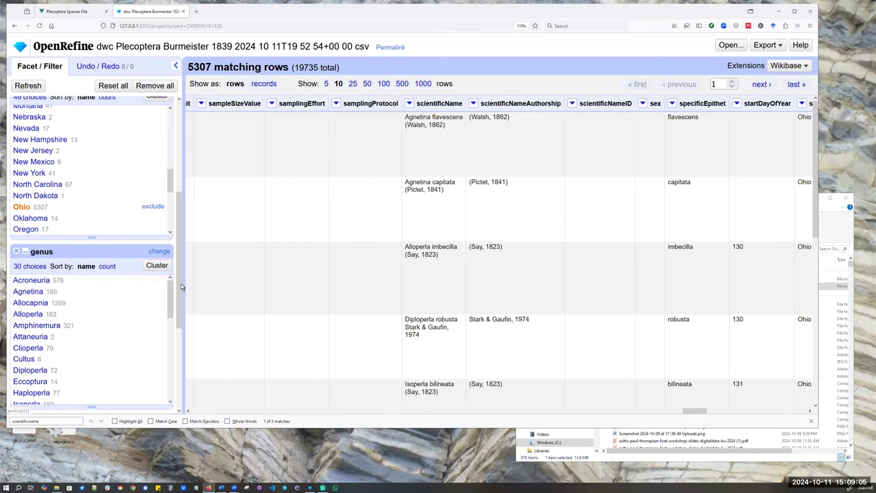
Show the 113 species counts as tab-separated values and select the entire list.
left_click_drag(181, 241, 179, 118)
left_click_drag(194, 188, 191, 388)
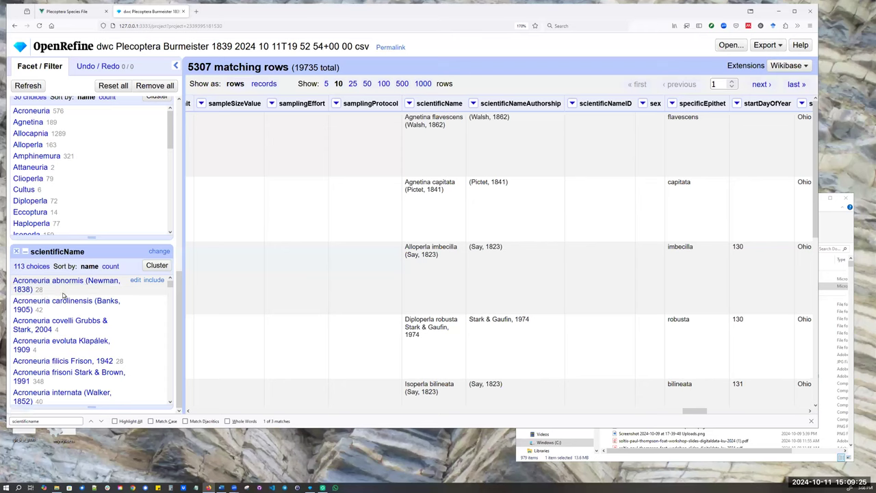
left_click(39, 269)
scroll(375, 291, "up", 20)
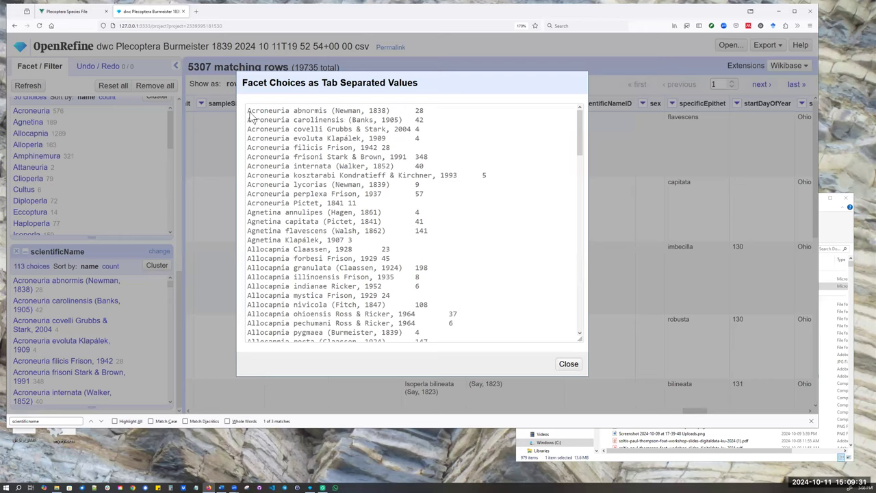
left_click_drag(248, 111, 440, 485)
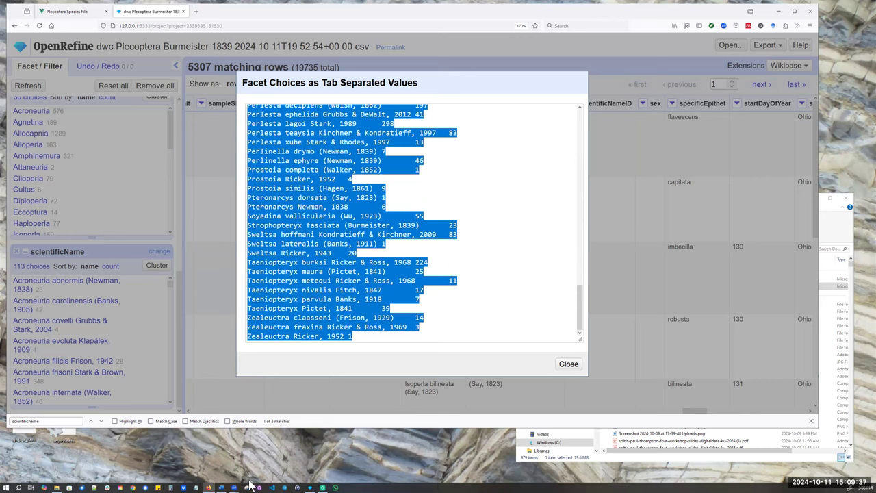
mouse_move(212, 485)
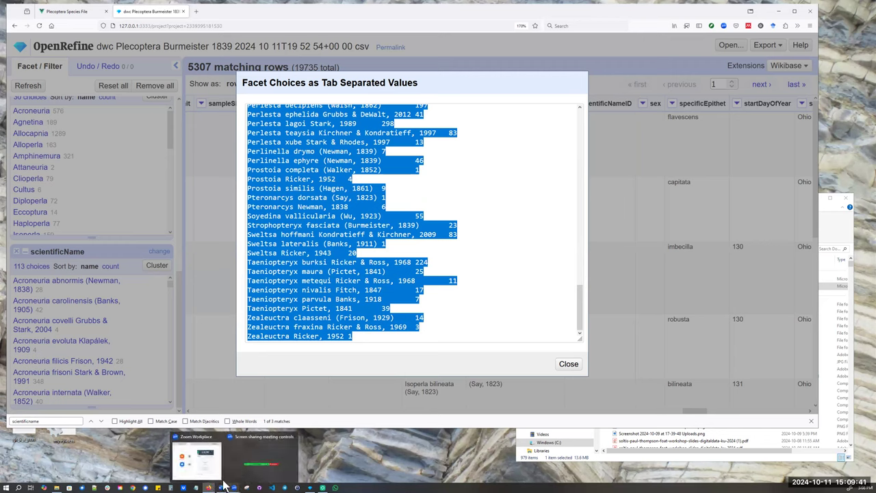
Paste the Ohio species names with counts onto the blank Word page after the genus list.
left_click(222, 487)
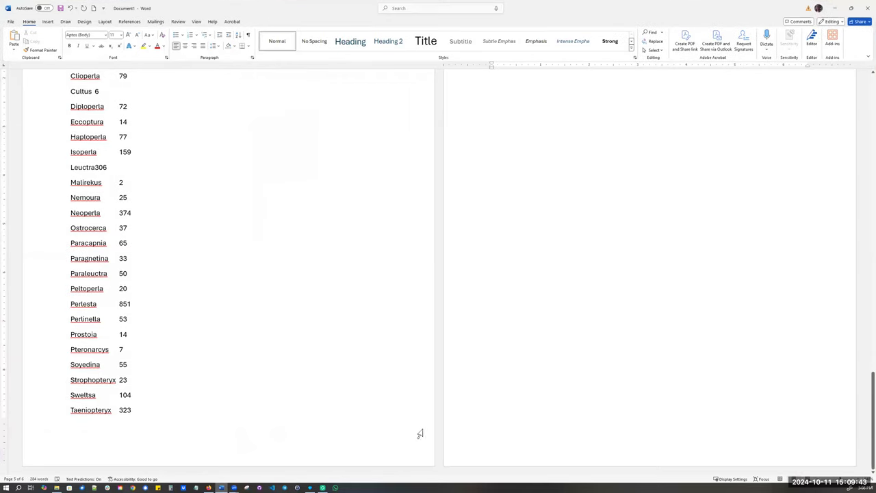
left_click(453, 432)
scroll(454, 432, "up", 2)
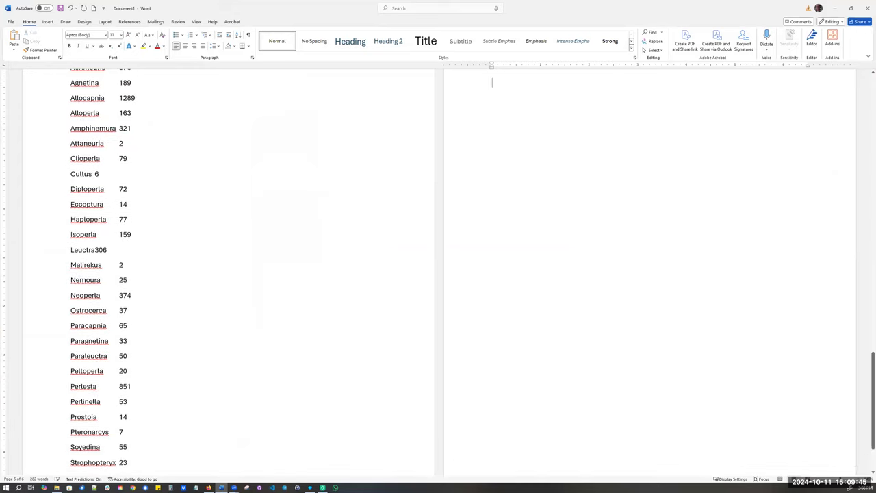
scroll(578, 322, "down", 2)
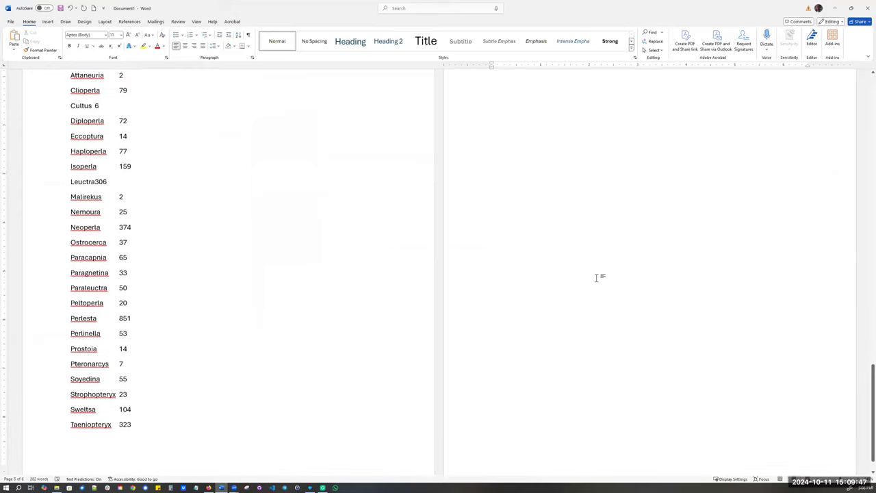
scroll(598, 276, "up", 3)
scroll(559, 288, "up", 10)
scroll(558, 284, "down", 6)
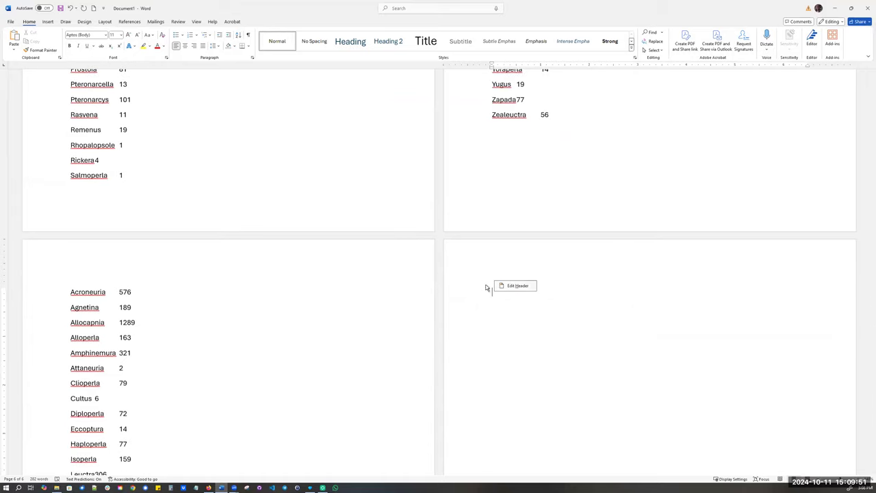
right_click(494, 309)
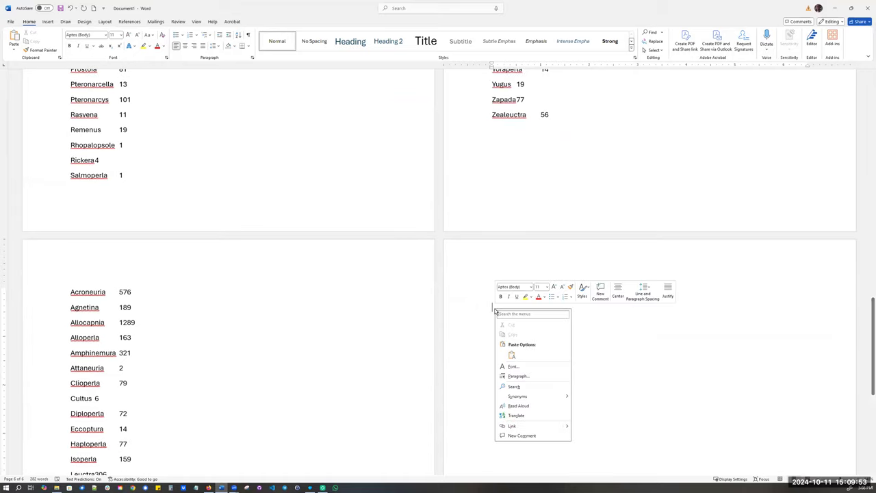
left_click(514, 356)
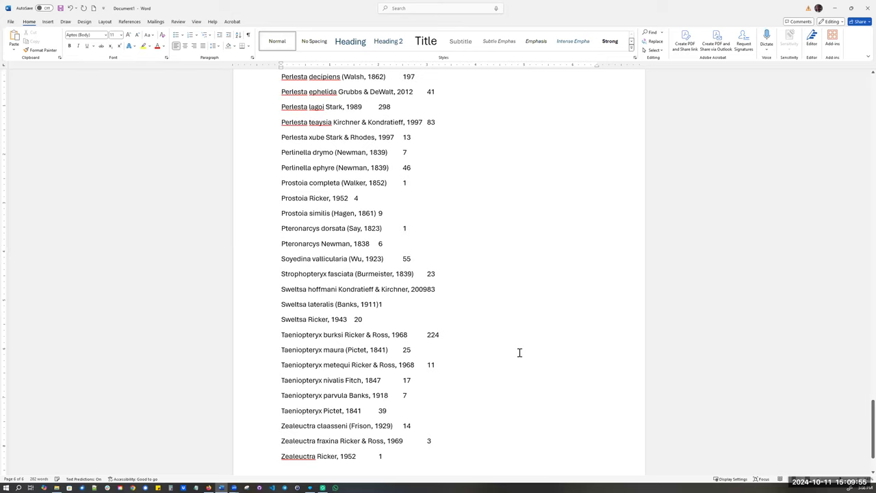
scroll(519, 354, "up", 2)
scroll(519, 353, "up", 3)
scroll(521, 352, "down", 8)
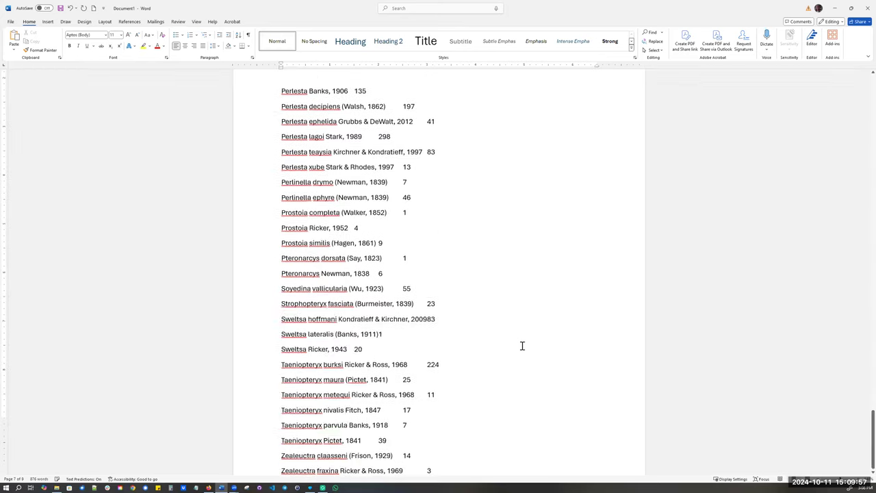